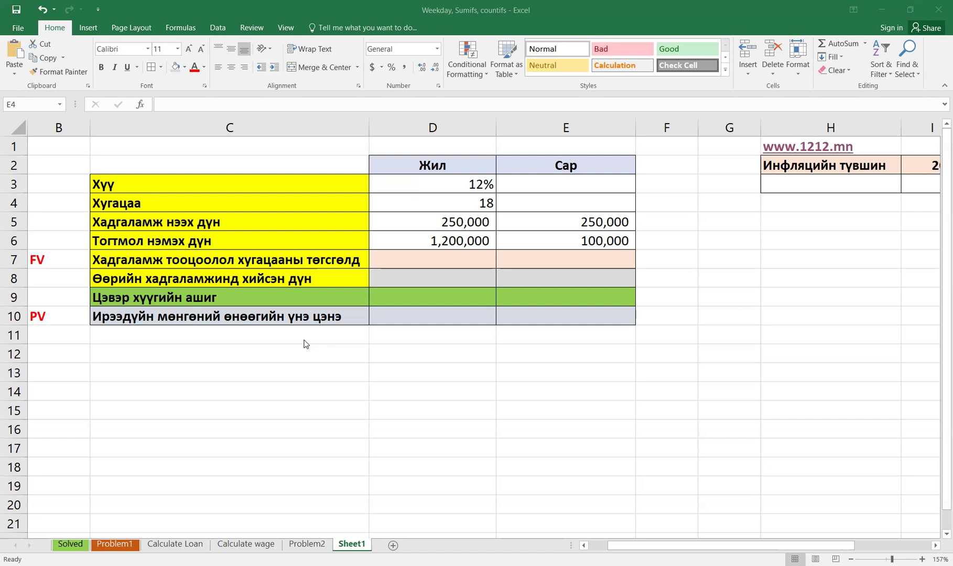
# Calculate the monthly interest rate in cell E3 with the formula =D3/12.
pyautogui.click(561, 185)
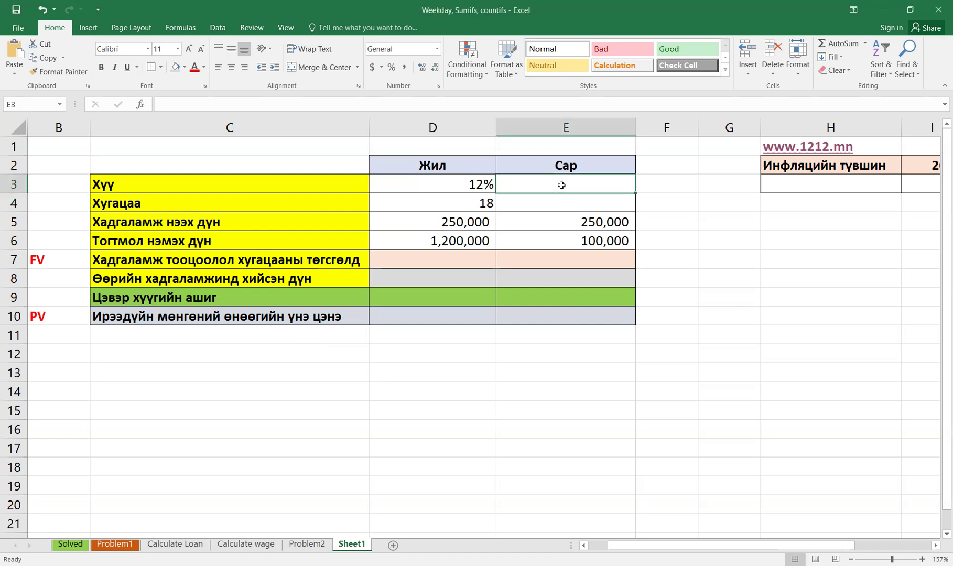
pyautogui.write('=')
pyautogui.click(477, 184)
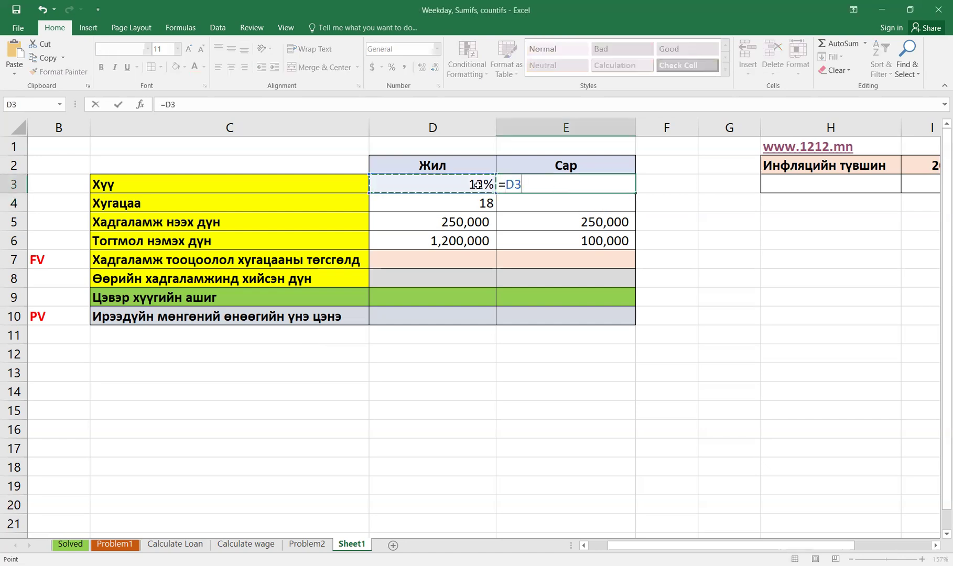
pyautogui.write('/12')
pyautogui.press('Return')
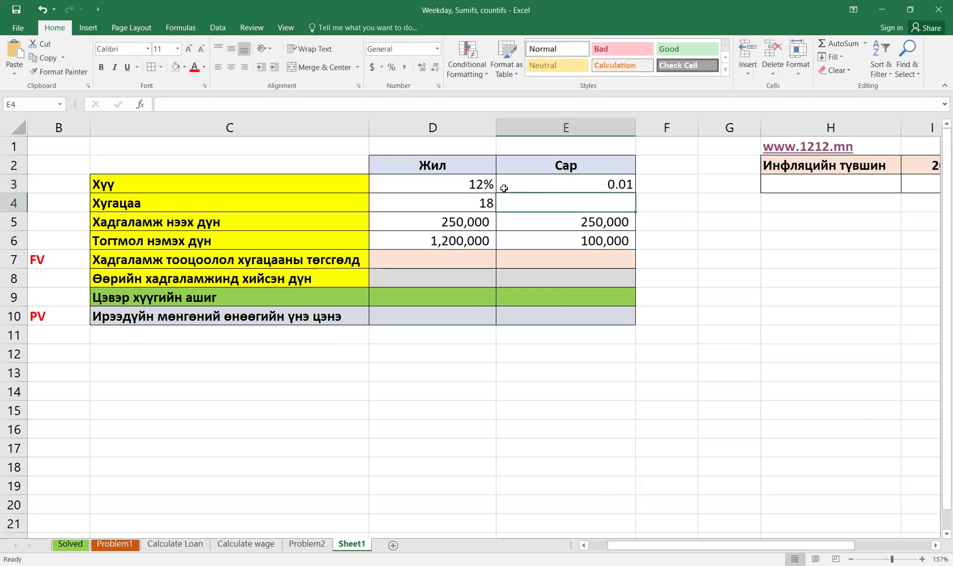
# Convert the term from years to months in cell E4 with the formula =D4*12.
pyautogui.write('=')
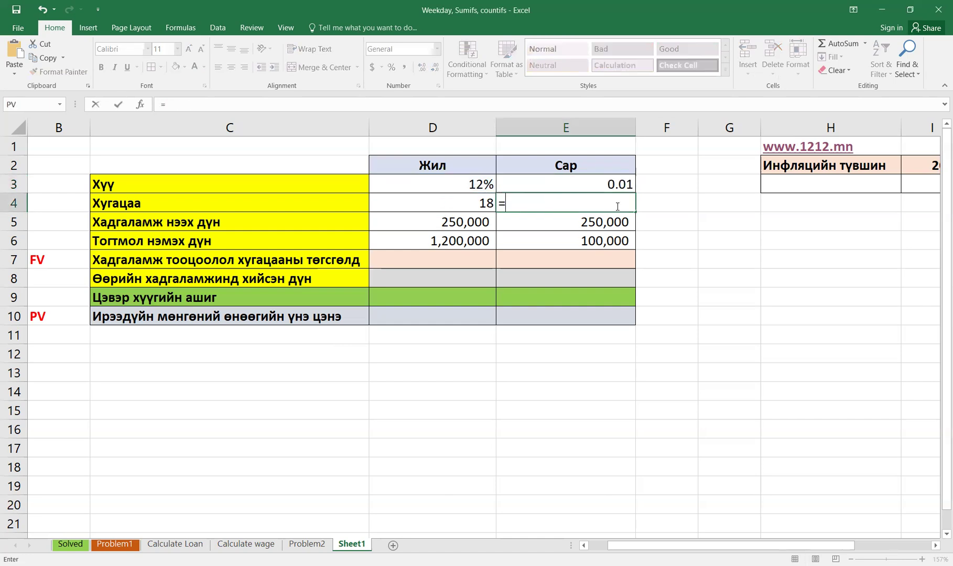
pyautogui.click(480, 203)
pyautogui.write('*12')
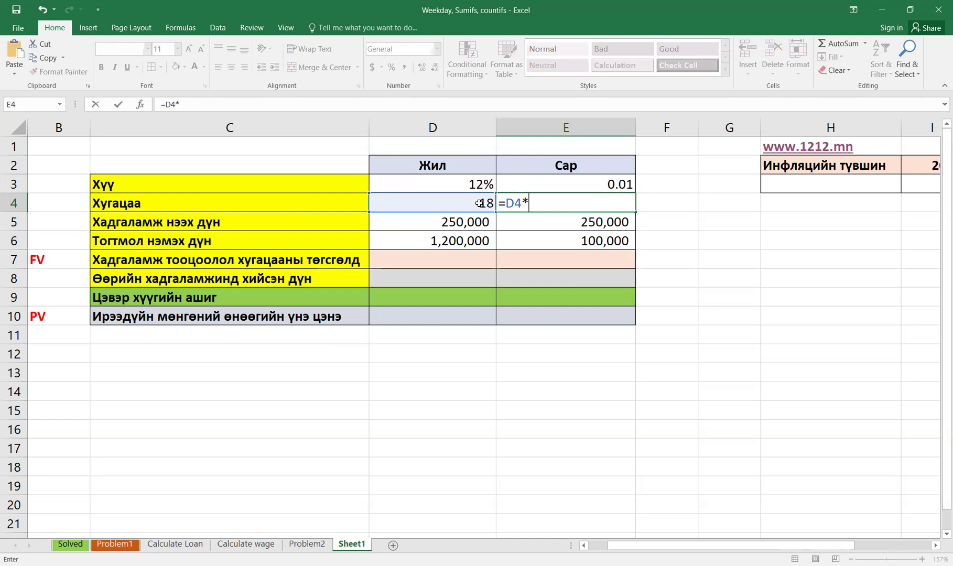
pyautogui.press('Return')
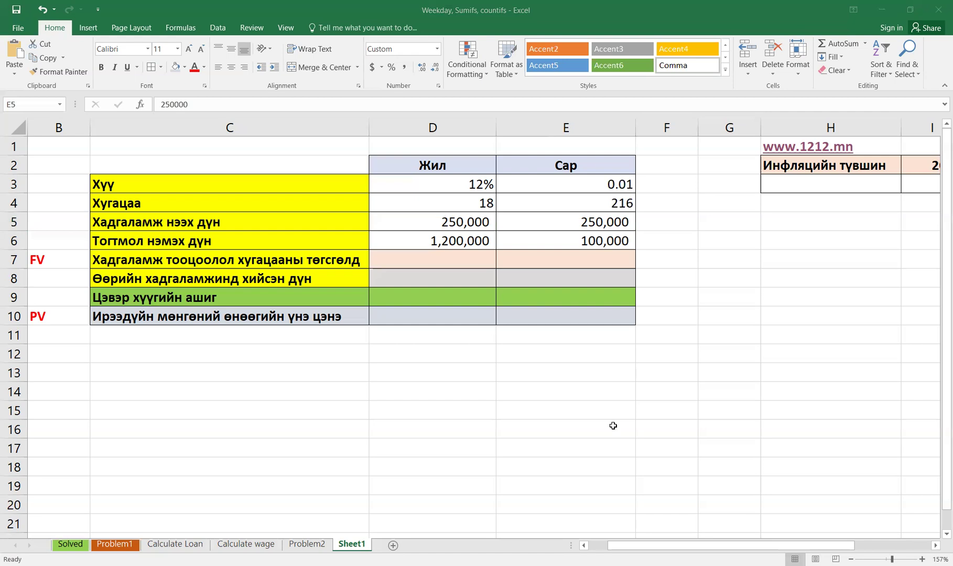
pyautogui.click(613, 426)
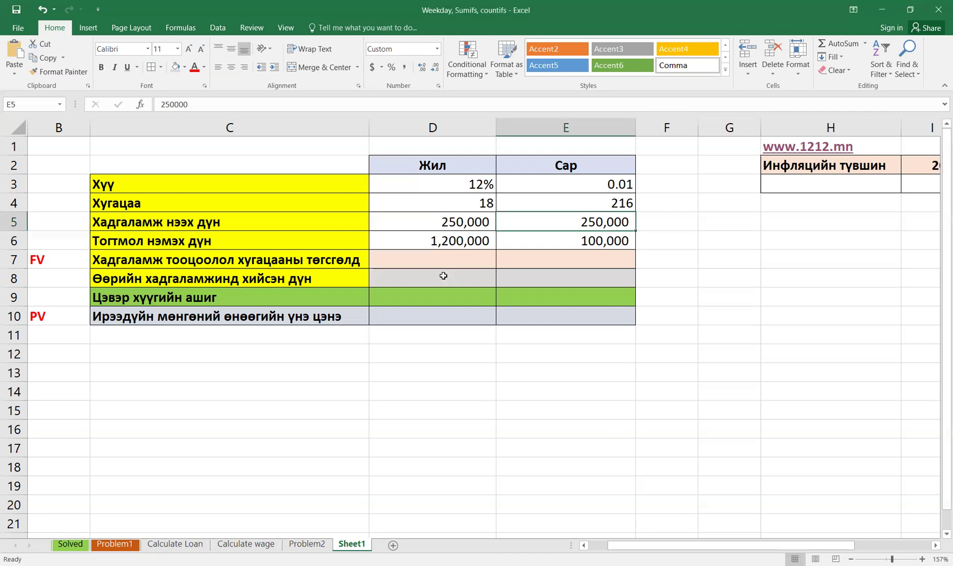
pyautogui.click(45, 263)
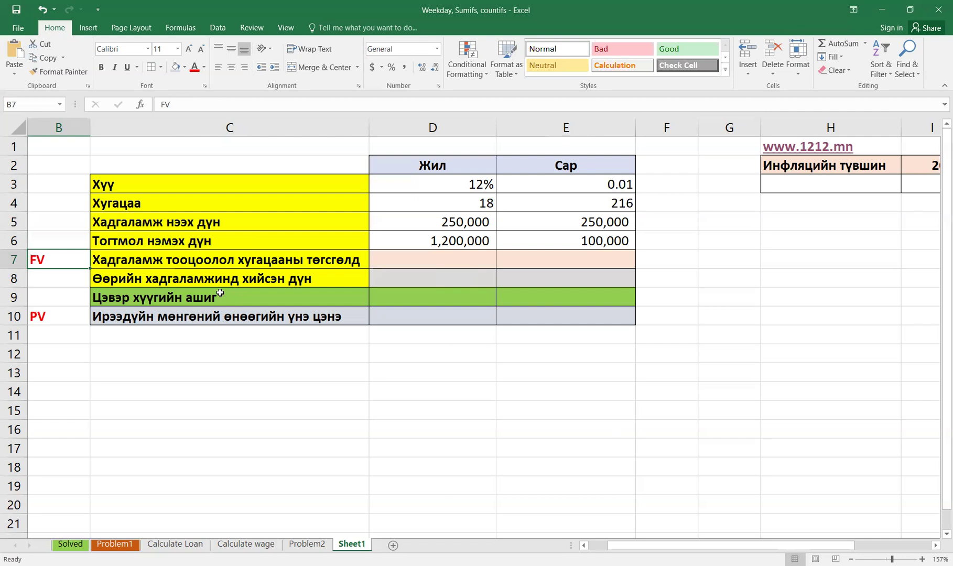
# Start a formula in cell D7 and insert the financial function FV for the yearly savings balance.
pyautogui.click(396, 260)
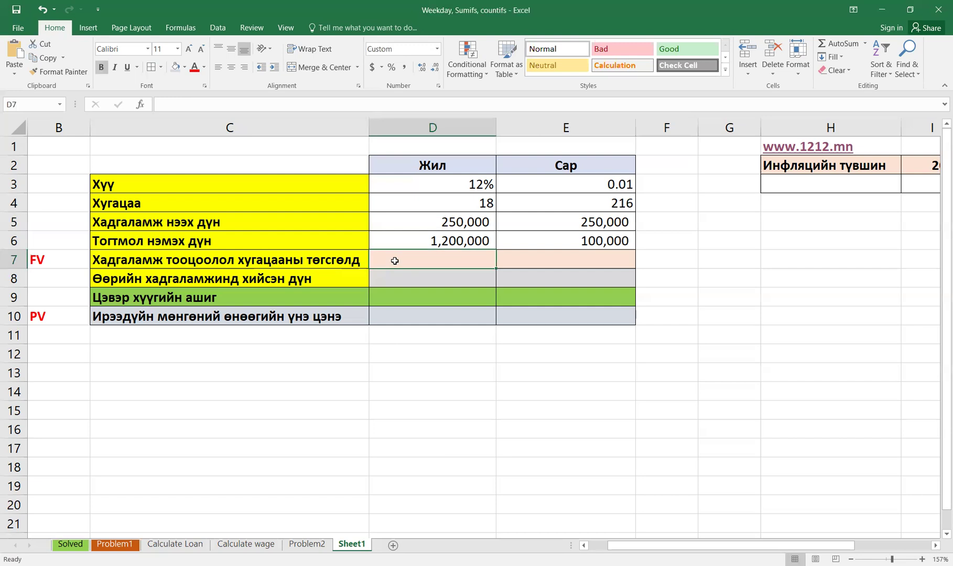
pyautogui.write('=')
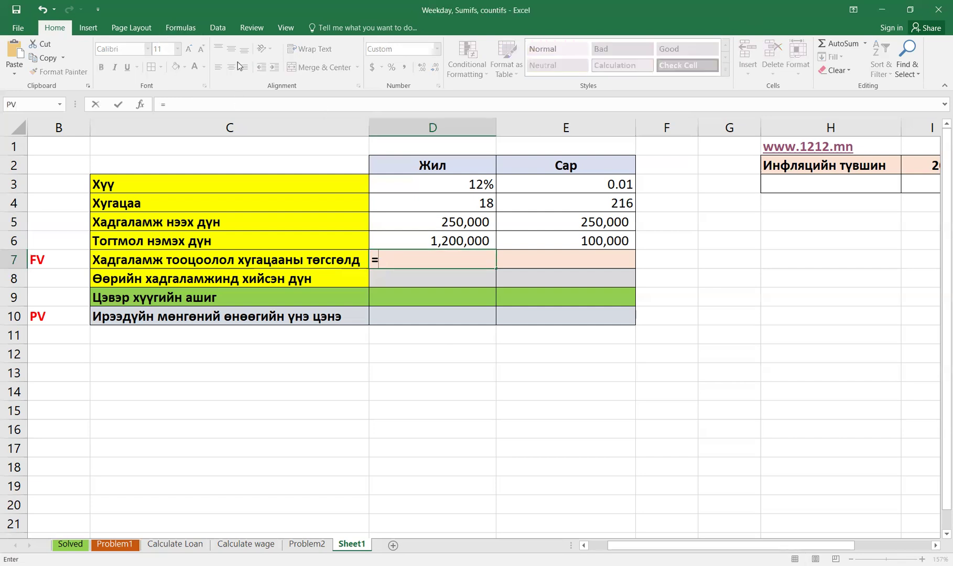
pyautogui.click(142, 105)
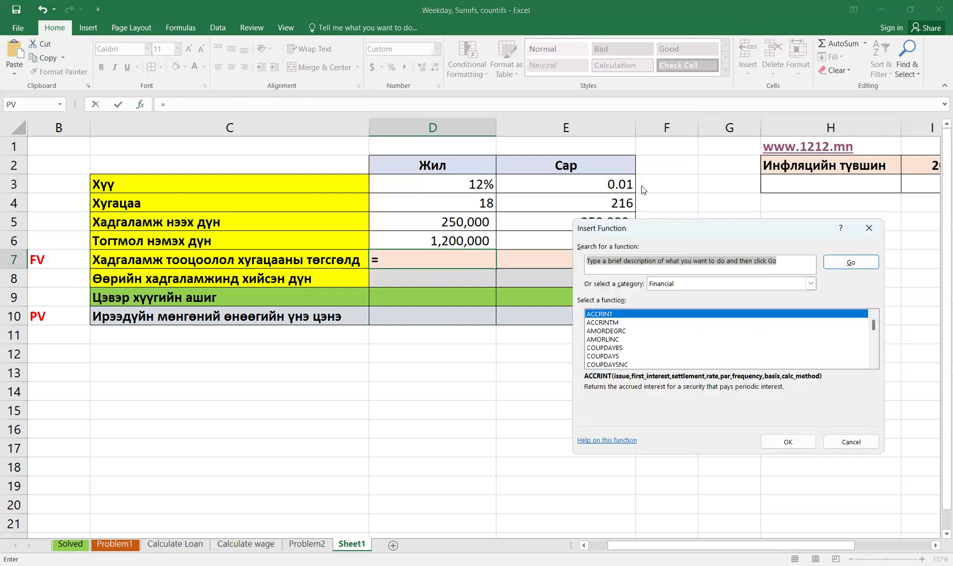
pyautogui.click(682, 339)
pyautogui.press('f')
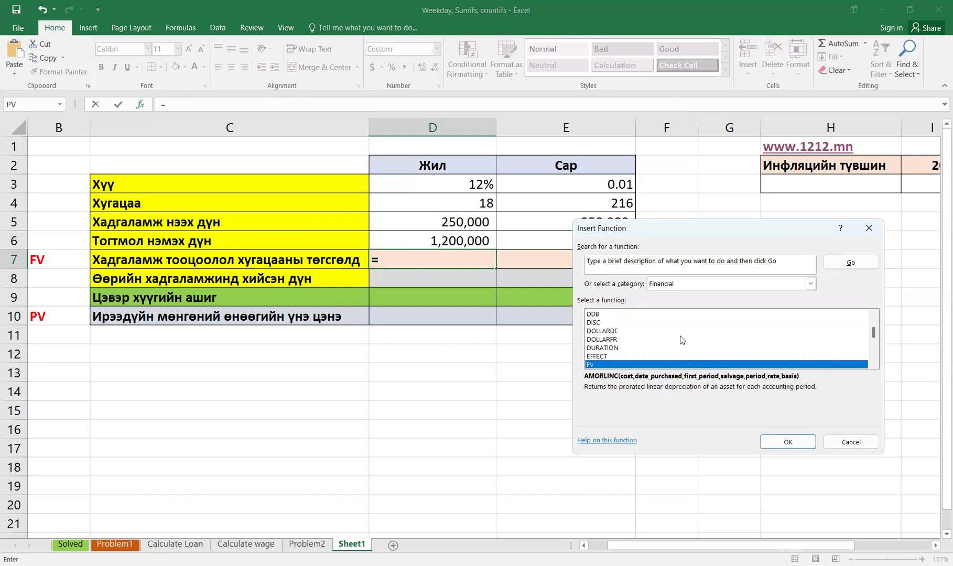
pyautogui.click(788, 442)
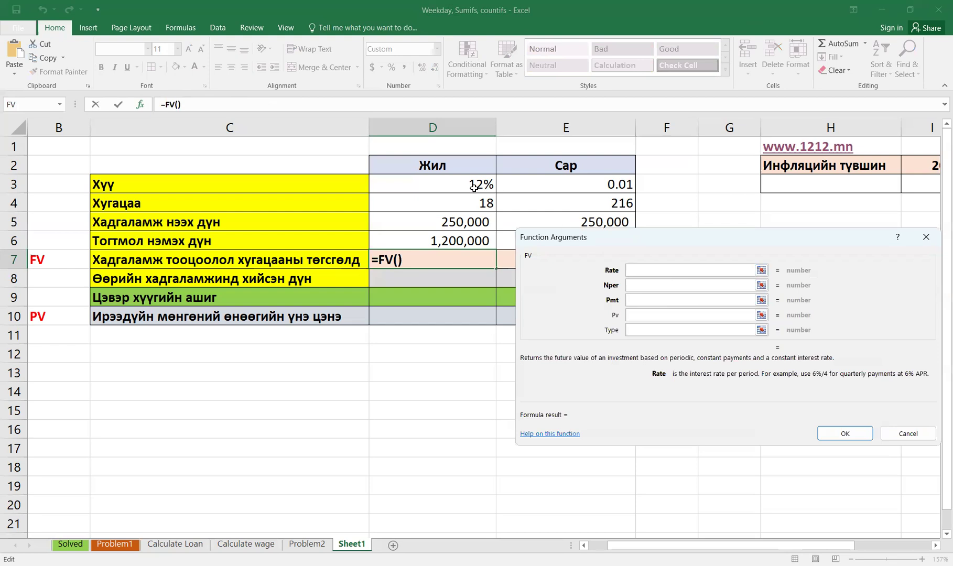
# Set the FV arguments to Rate D3, Nper D4, Pmt D6 and Pv D5, and accept the function.
pyautogui.click(472, 185)
pyautogui.click(655, 285)
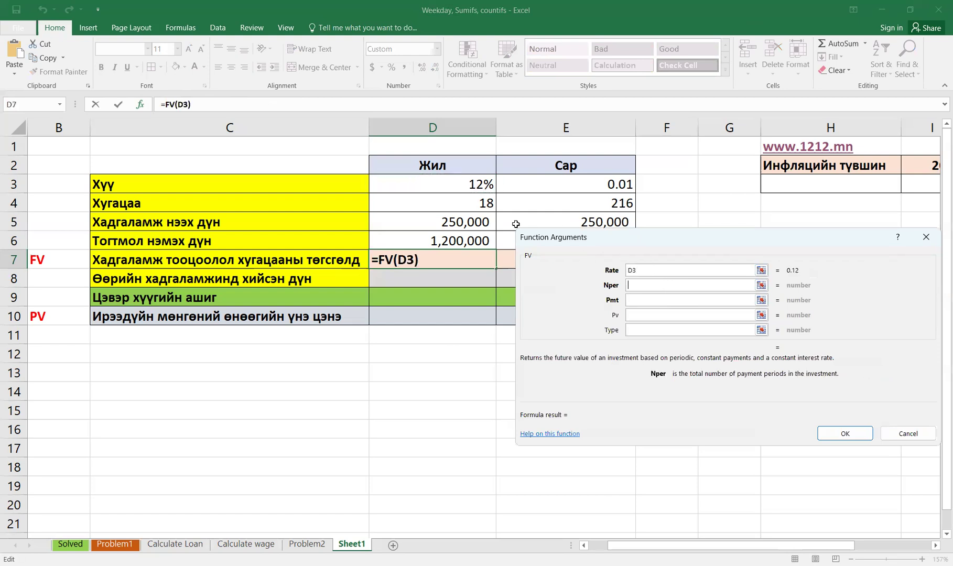
pyautogui.click(479, 203)
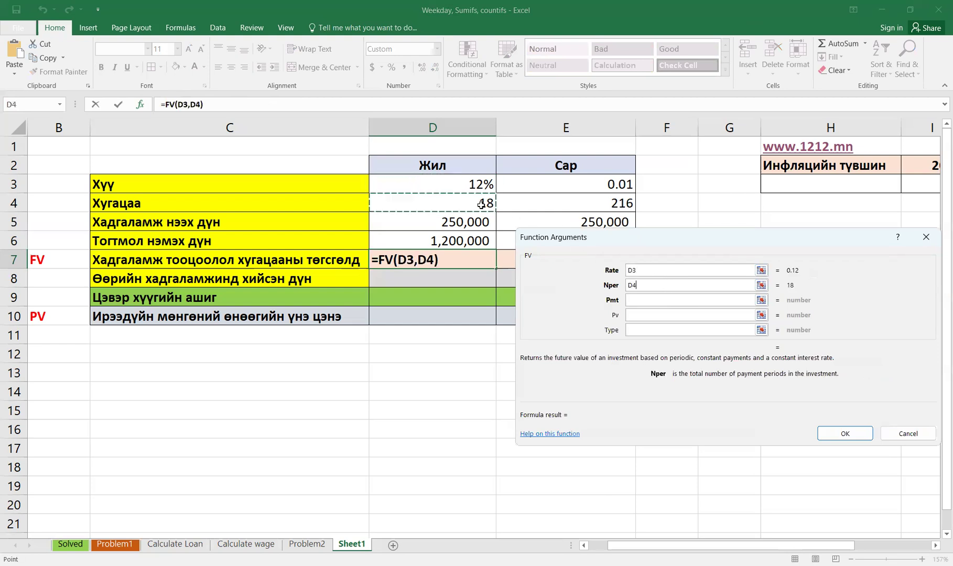
pyautogui.click(676, 302)
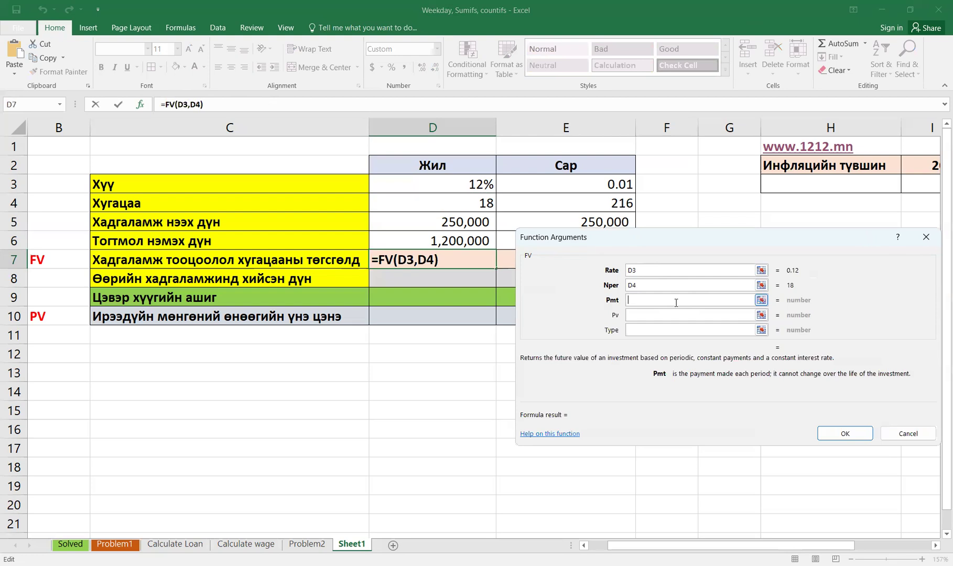
pyautogui.click(461, 244)
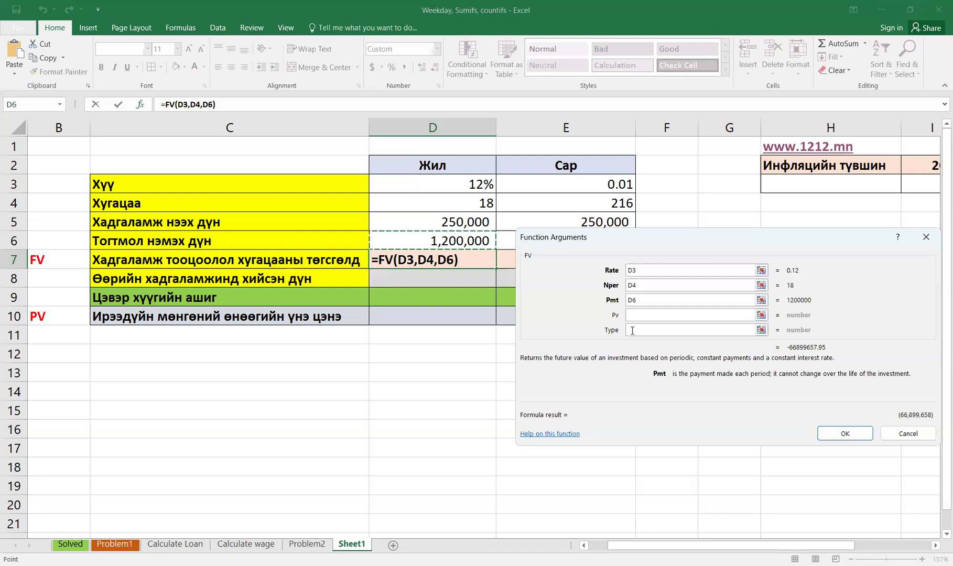
pyautogui.click(640, 316)
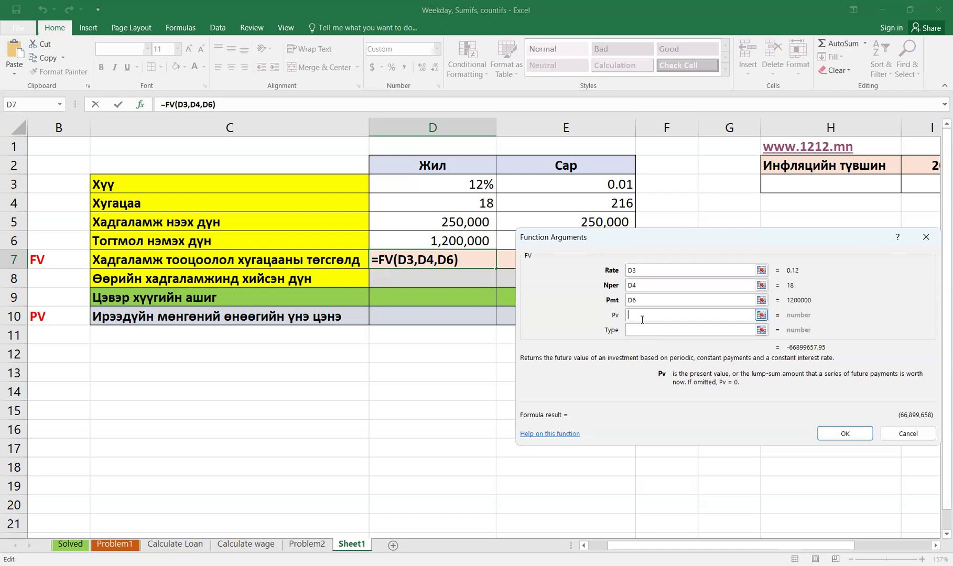
pyautogui.click(481, 223)
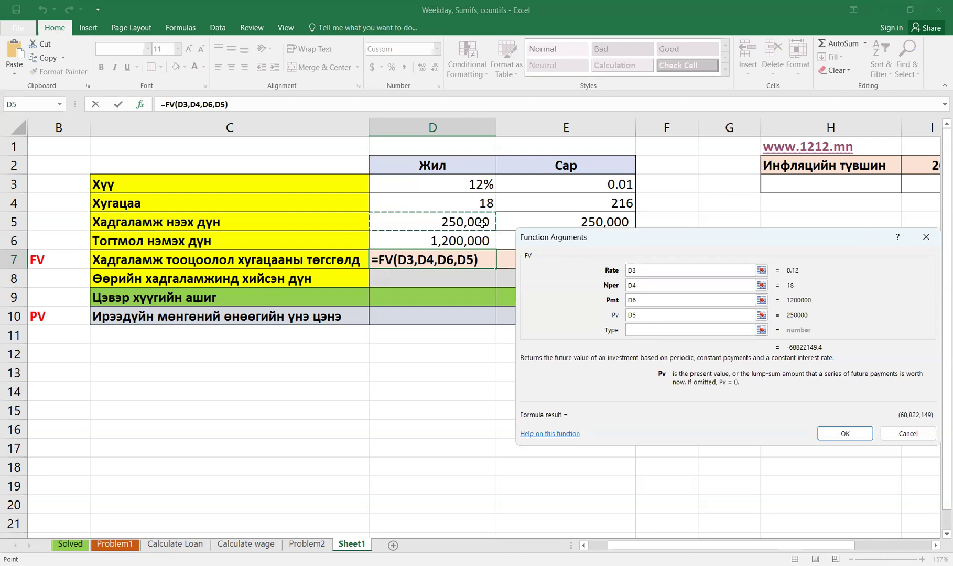
pyautogui.click(851, 439)
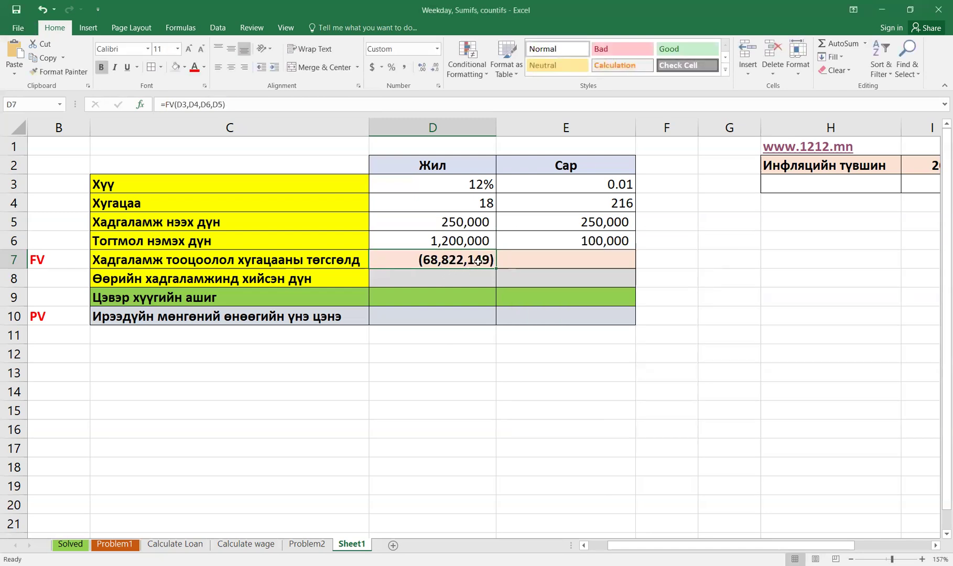
# Put a minus sign before FV in cell D7 so the formula reads =-FV(D3,D4,D6,D5).
pyautogui.doubleClick(427, 259)
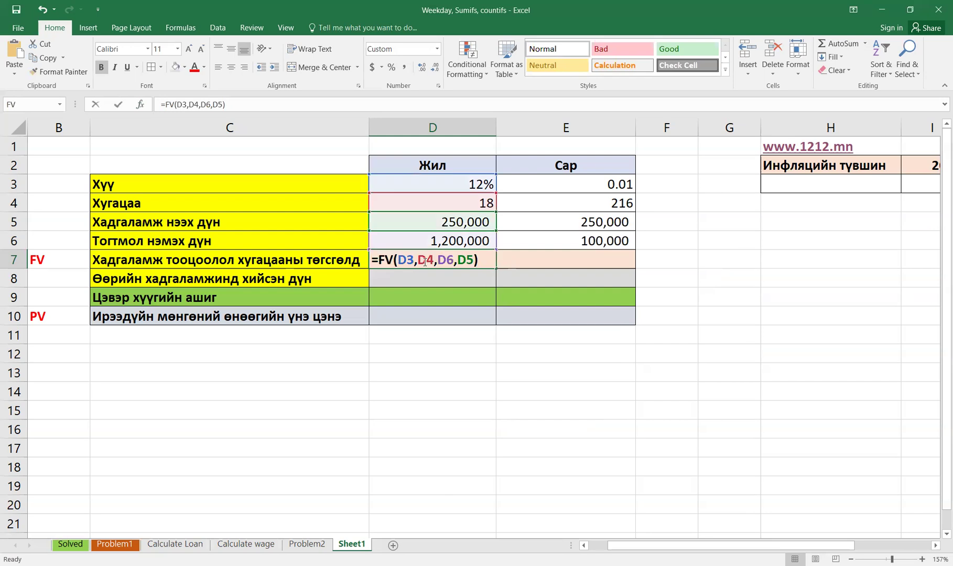
pyautogui.click(381, 260)
pyautogui.write('-')
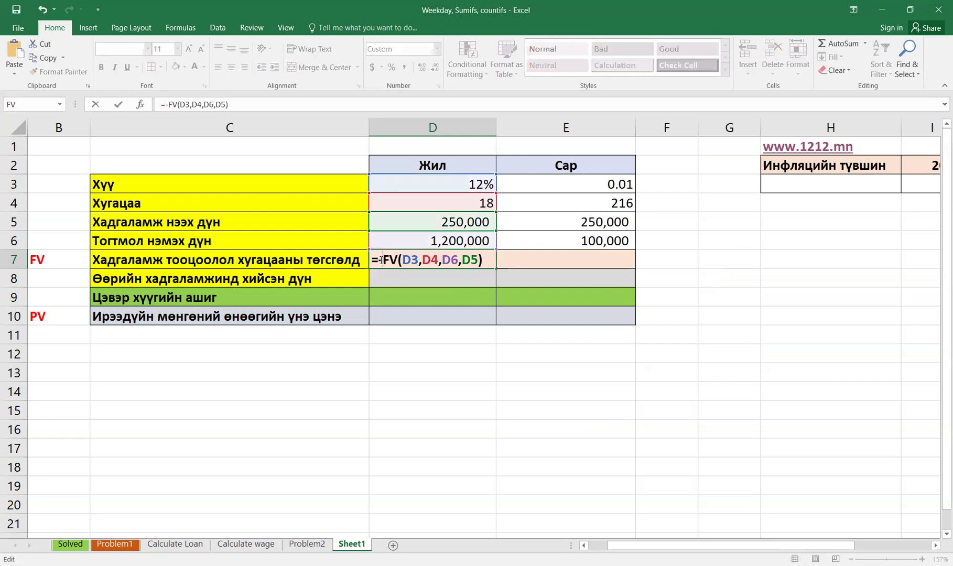
pyautogui.press('Return')
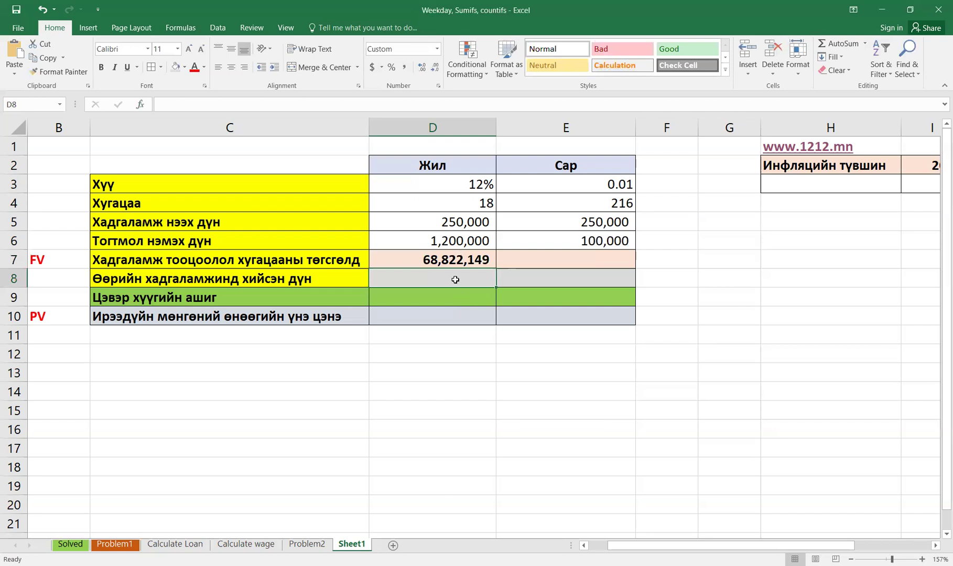
# Calculate the total own deposits for the yearly column in cell D8 with the formula =D5+D4*D6.
pyautogui.write('=')
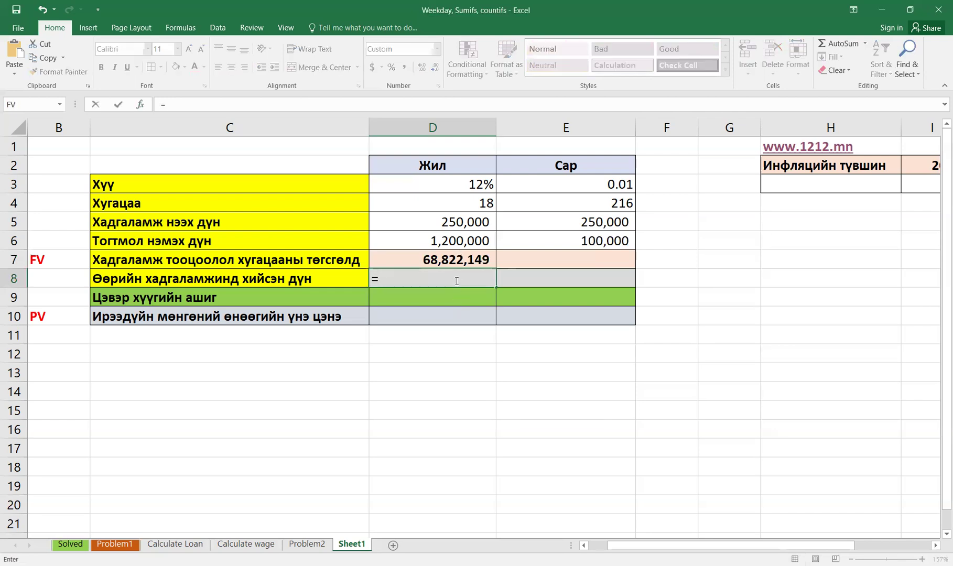
pyautogui.click(482, 224)
pyautogui.write('+')
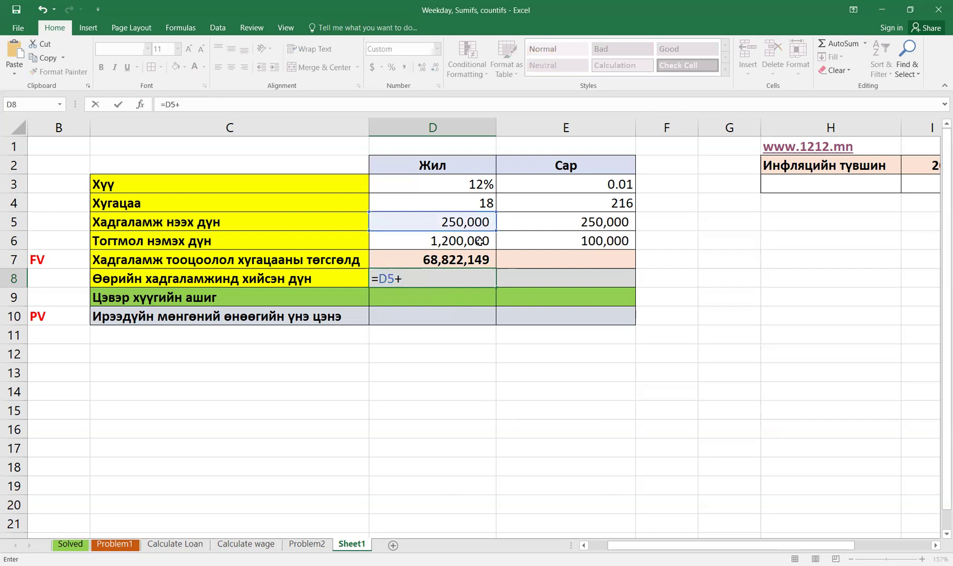
pyautogui.click(481, 203)
pyautogui.write('*')
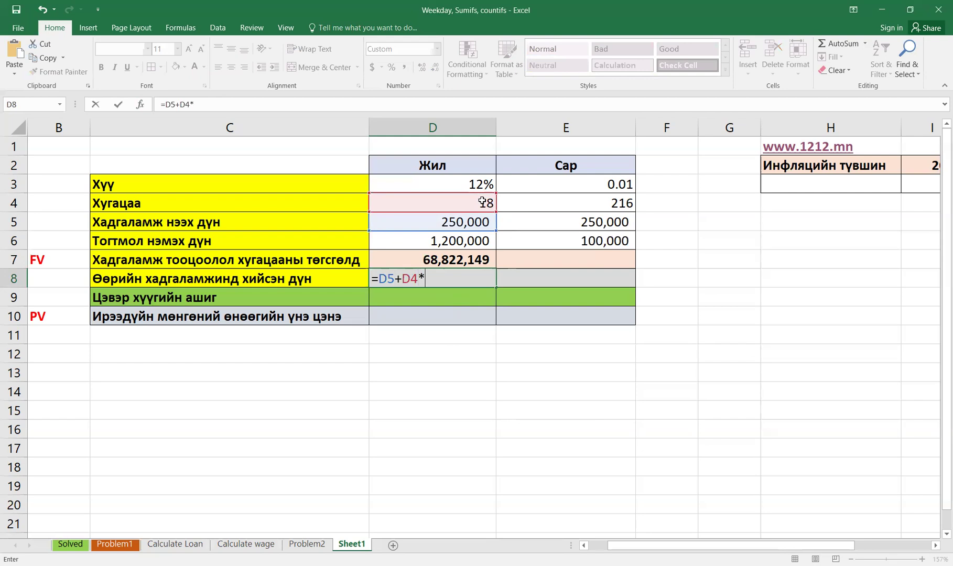
pyautogui.click(462, 242)
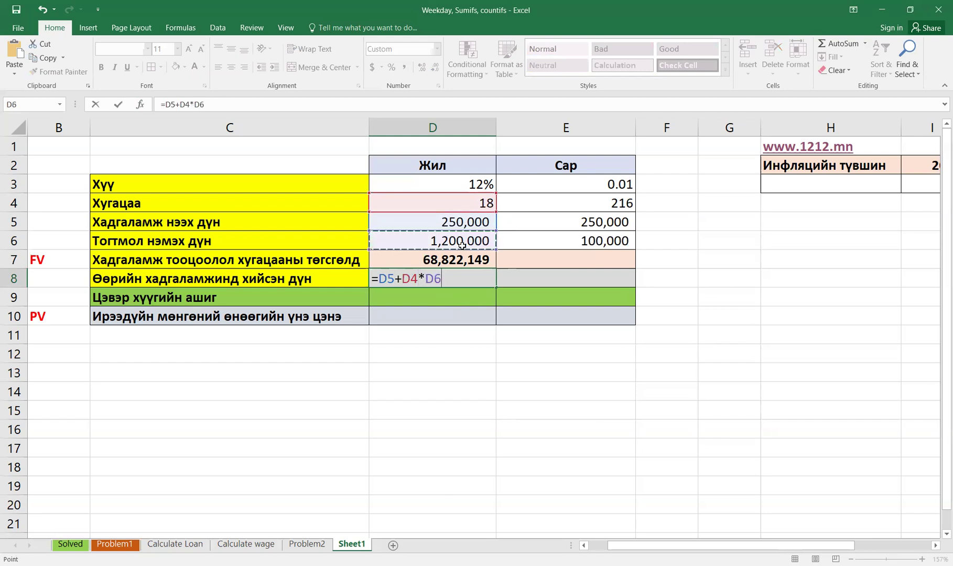
pyautogui.press('Return')
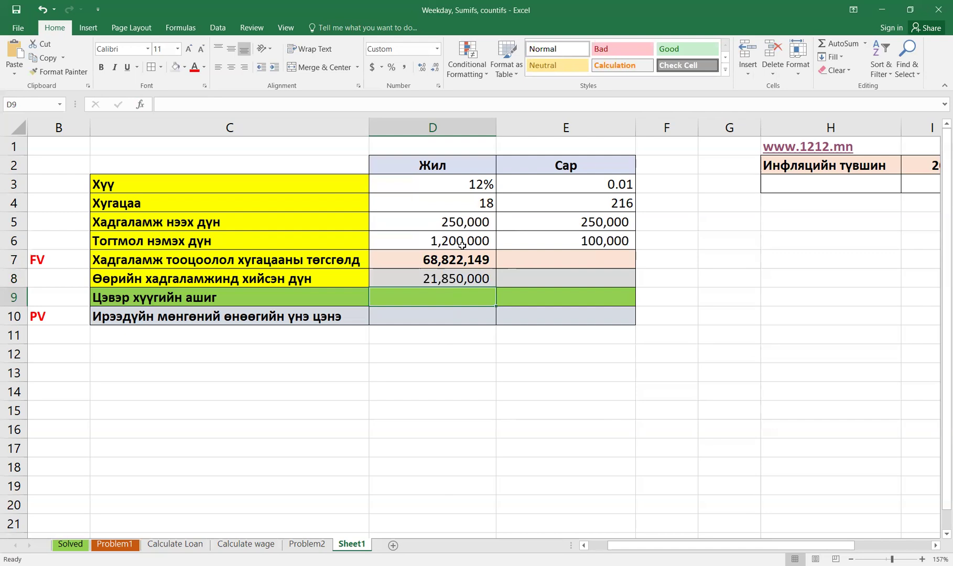
# Calculate the yearly column's net interest gain in cell D9 with the formula =D7-D8.
pyautogui.write('=')
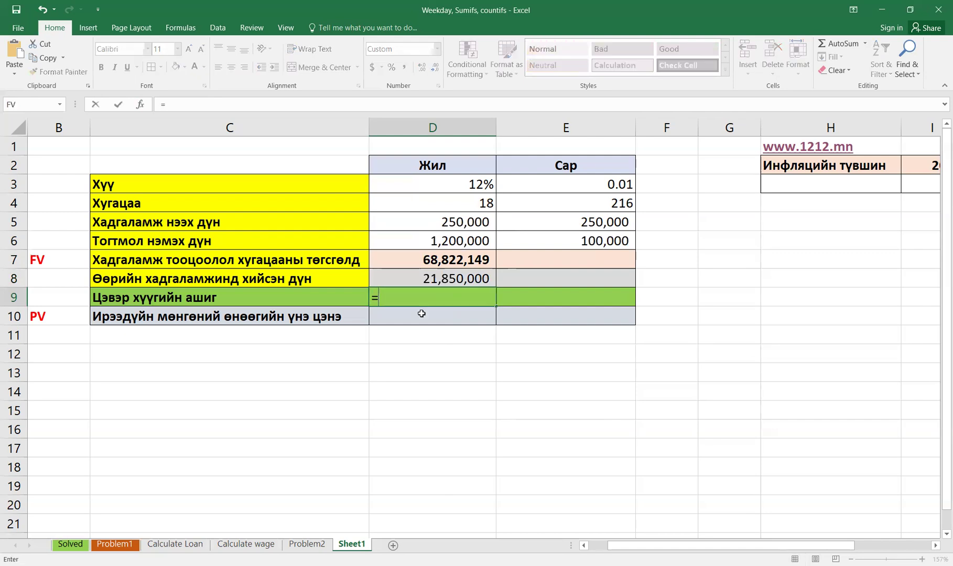
pyautogui.click(436, 259)
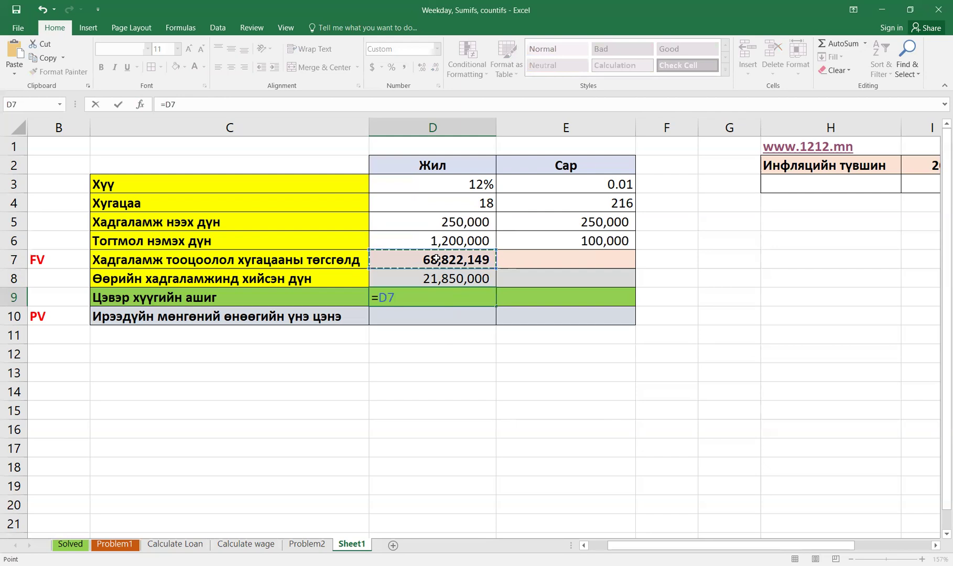
pyautogui.write('-')
pyautogui.click(439, 272)
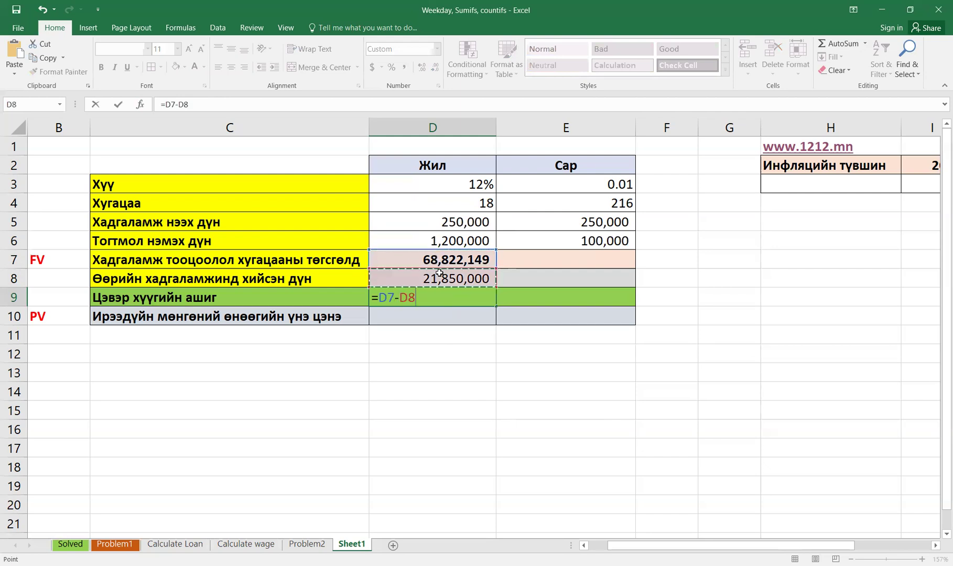
pyautogui.press('Return')
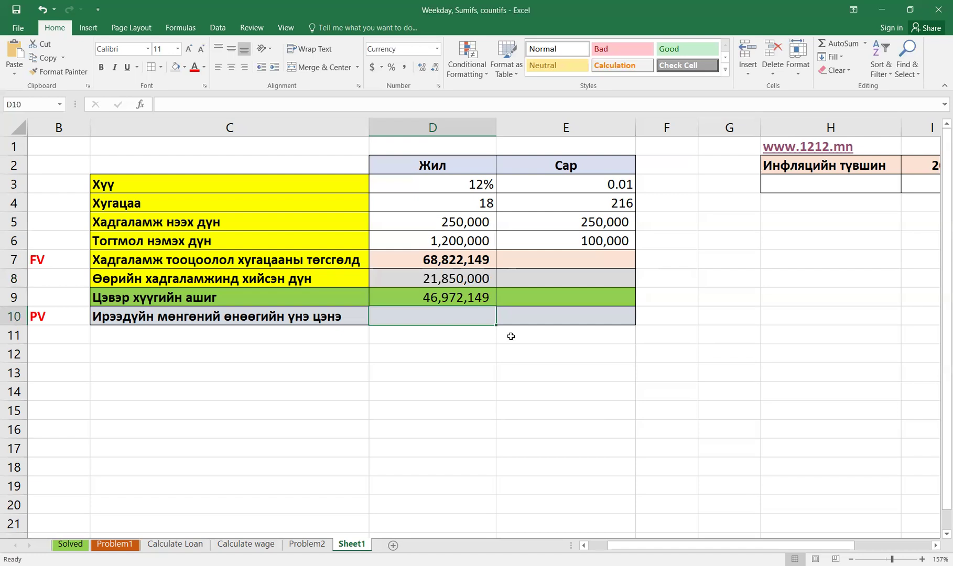
# Insert the financial function FV in cell E7 for the monthly column's future value.
pyautogui.click(586, 262)
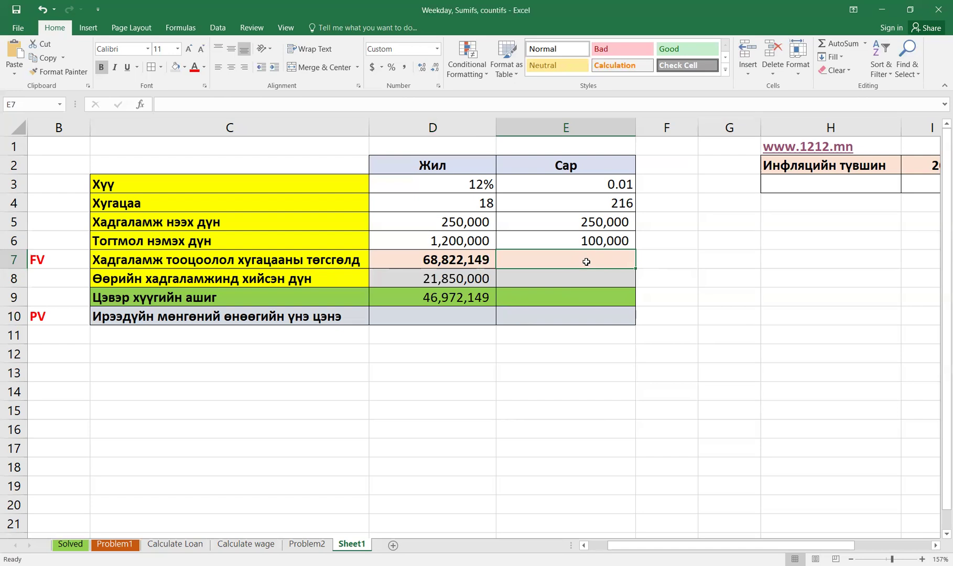
pyautogui.write('=')
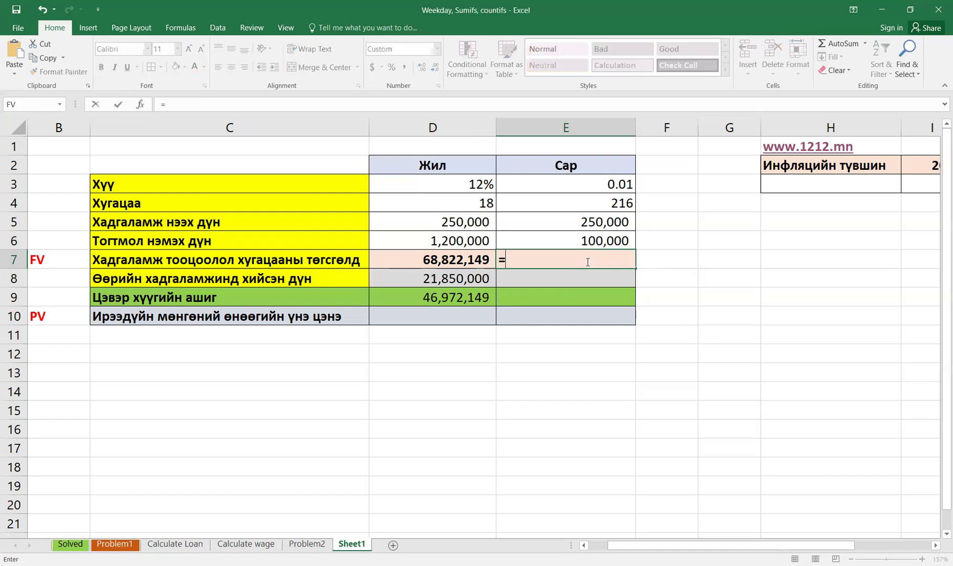
pyautogui.click(141, 106)
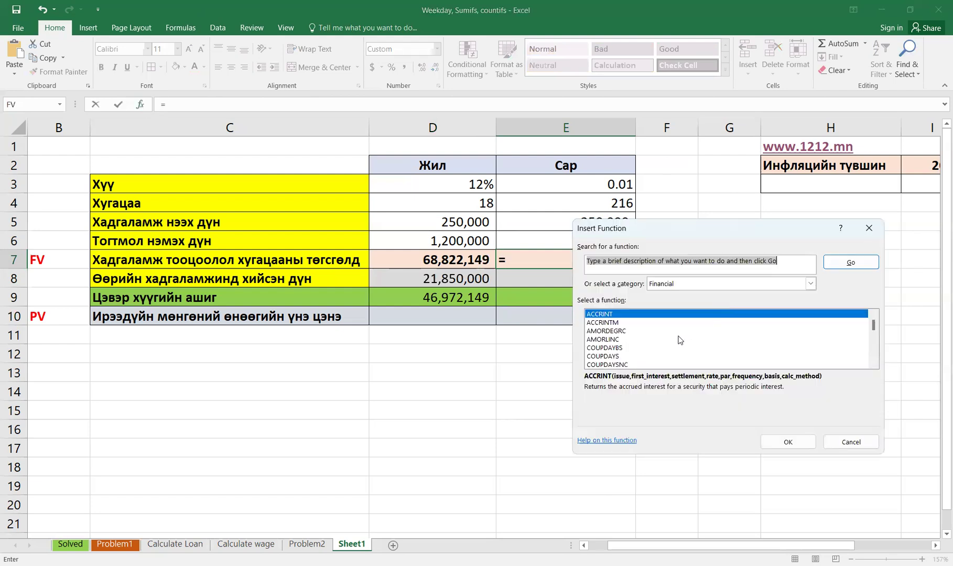
pyautogui.click(680, 340)
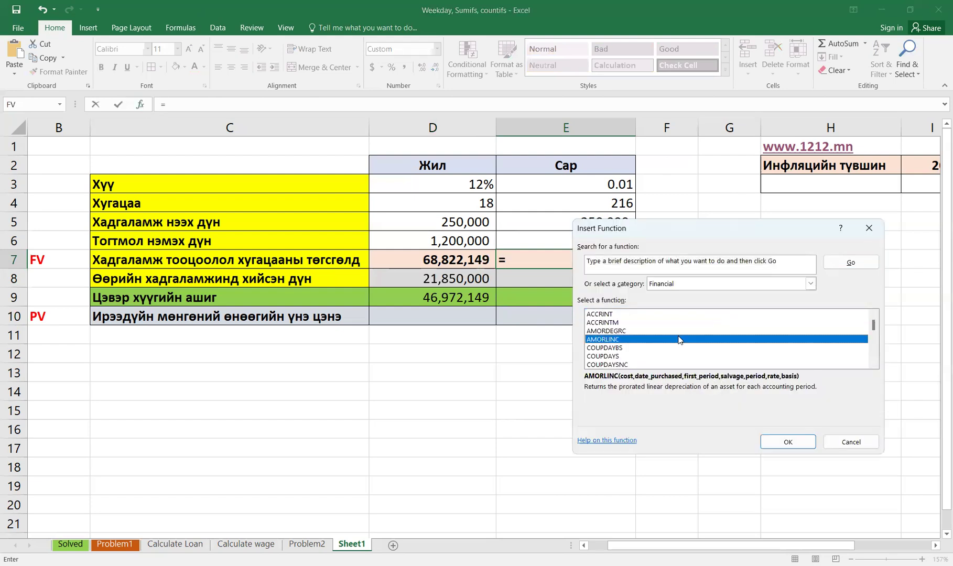
pyautogui.press('f')
pyautogui.click(778, 443)
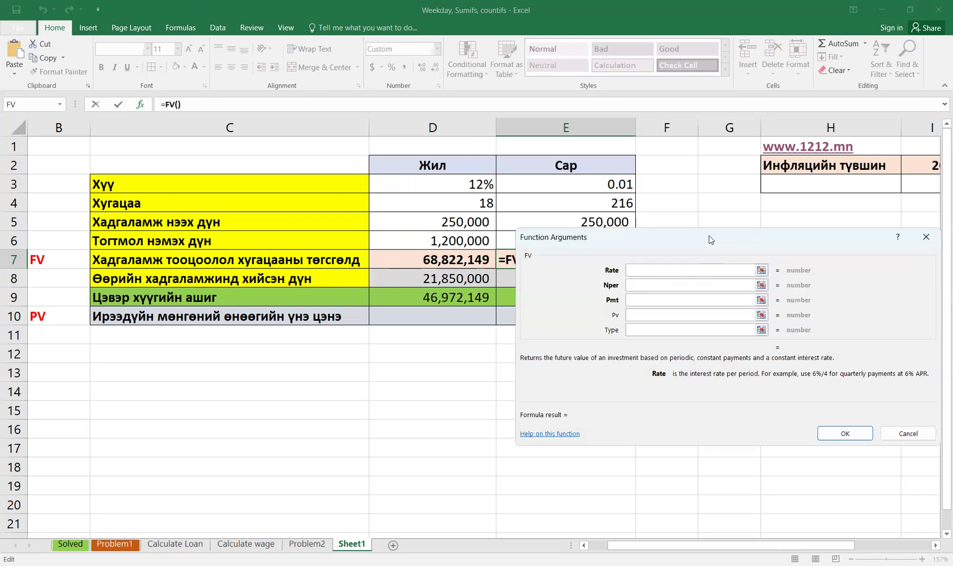
# Set the FV arguments to Rate E3, Nper E4, Pmt E6 and Pv E5, and accept the function.
pyautogui.click(613, 188)
pyautogui.click(624, 366)
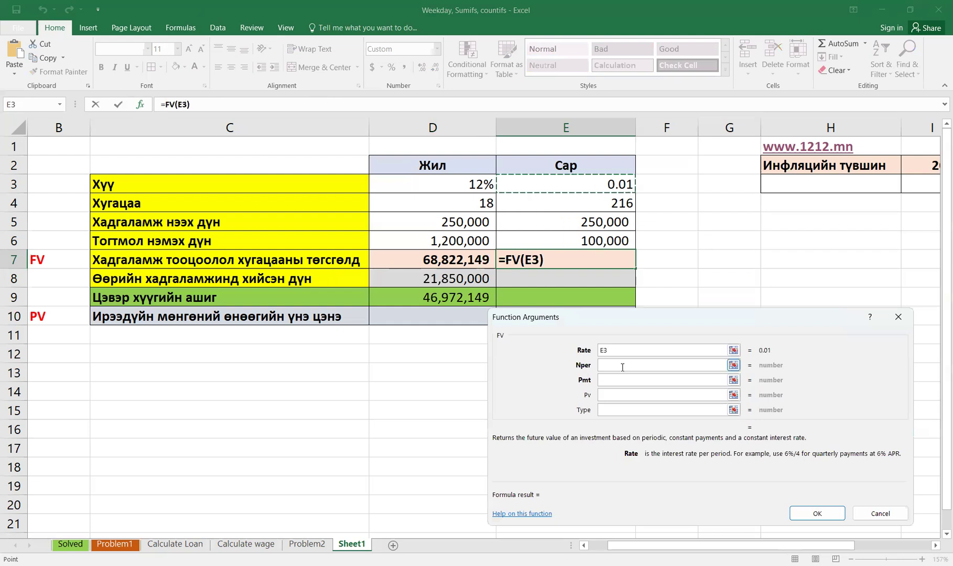
pyautogui.click(622, 202)
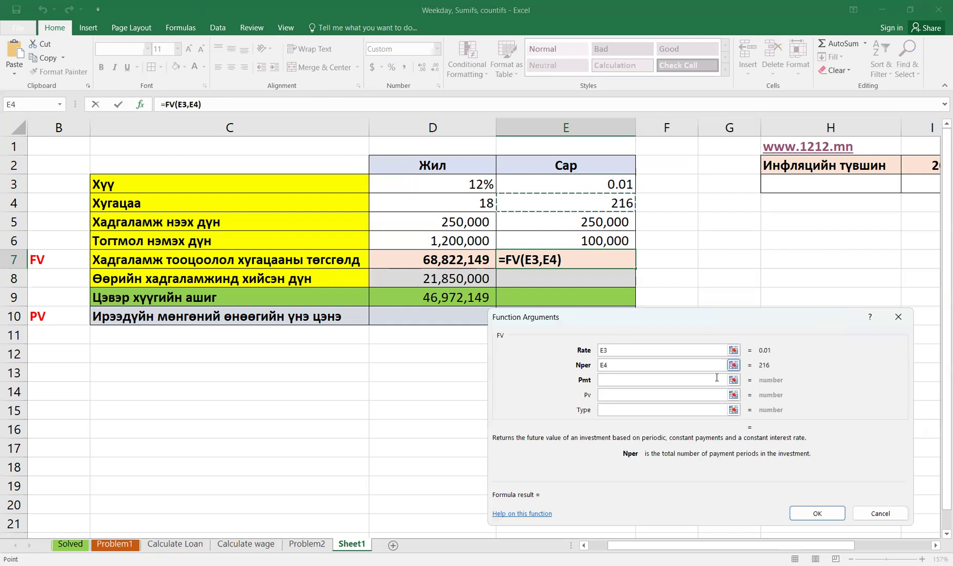
pyautogui.click(650, 379)
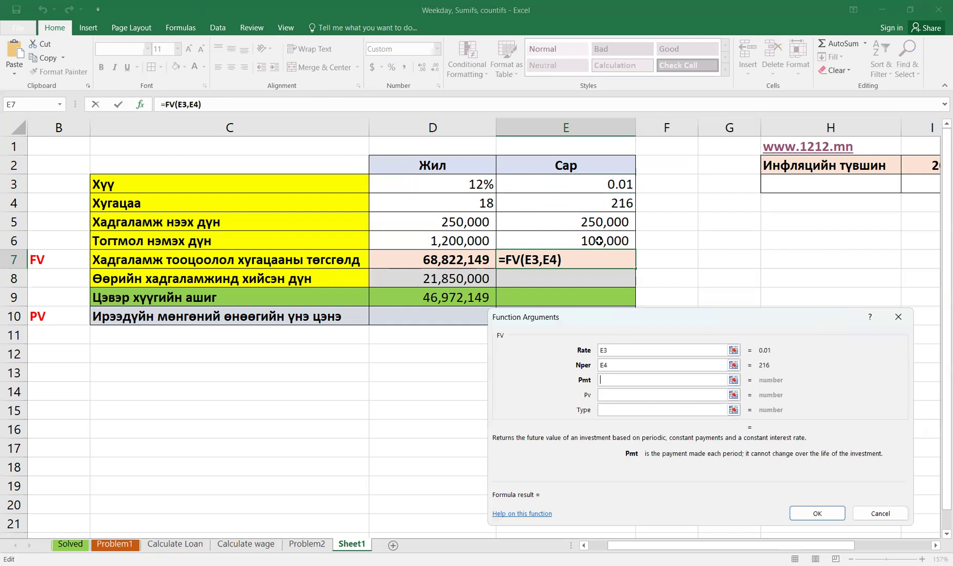
pyautogui.click(599, 241)
pyautogui.click(643, 398)
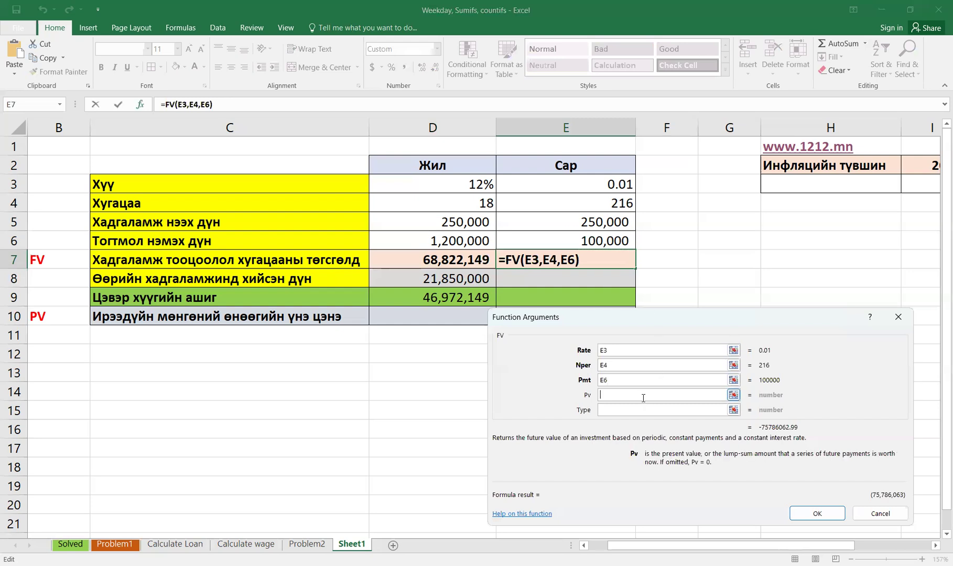
pyautogui.click(598, 224)
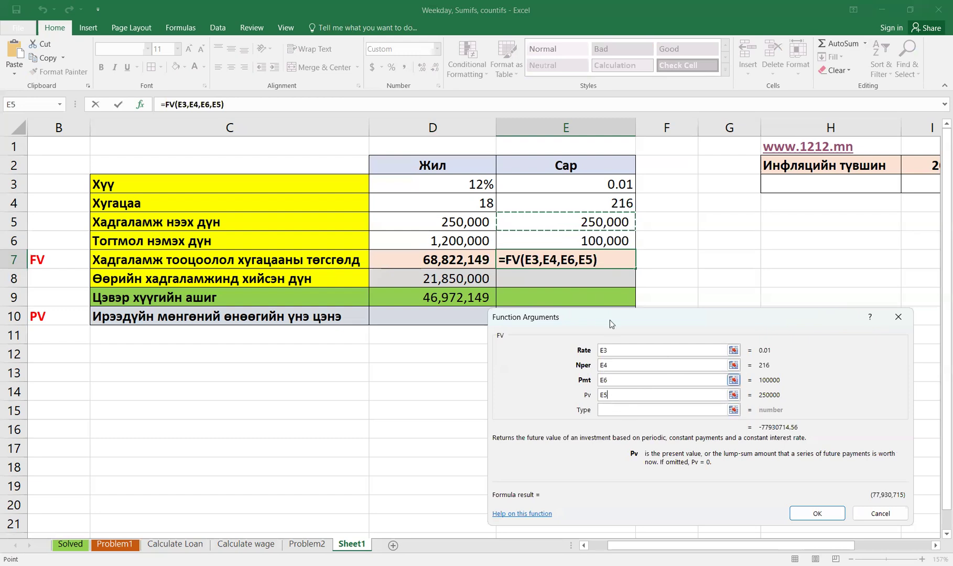
pyautogui.click(818, 514)
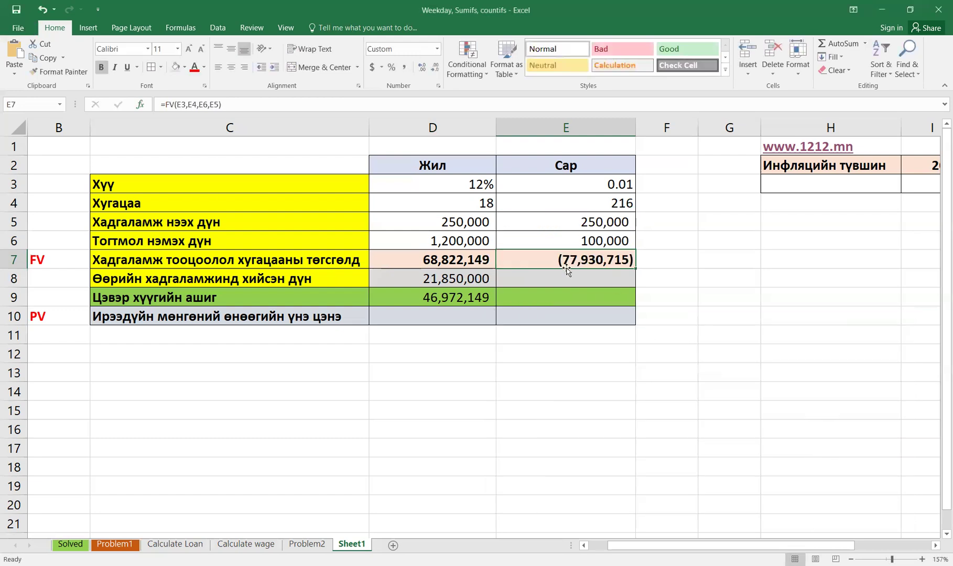
# Put a minus sign before FV in cell E7 so the formula reads =-FV(E3,E4,E6,E5).
pyautogui.doubleClick(568, 253)
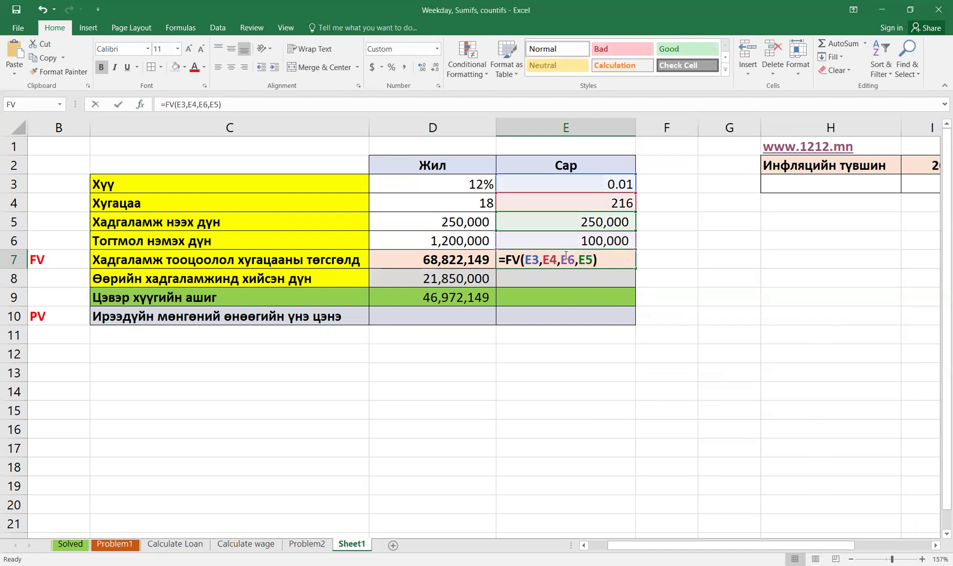
pyautogui.click(507, 261)
pyautogui.write('-')
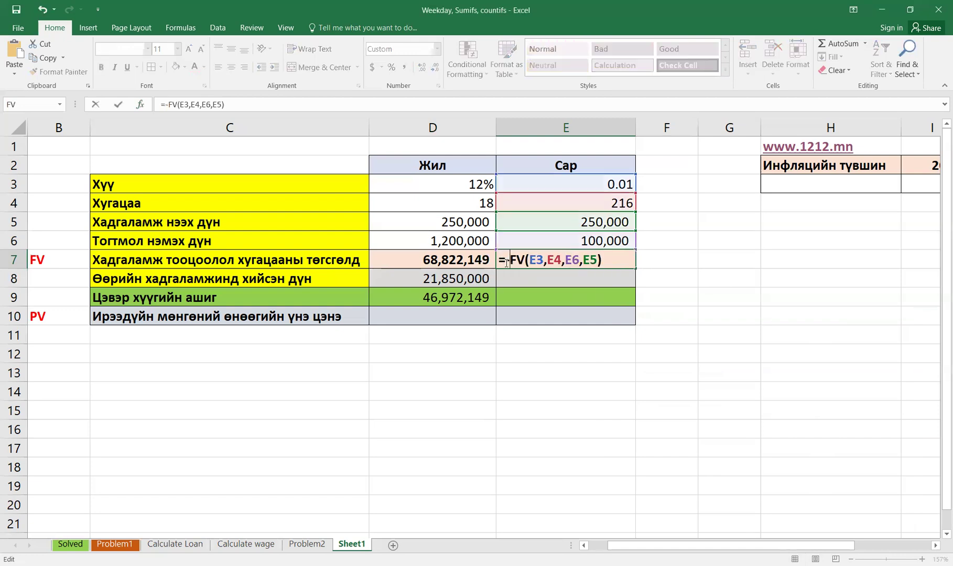
pyautogui.press('Return')
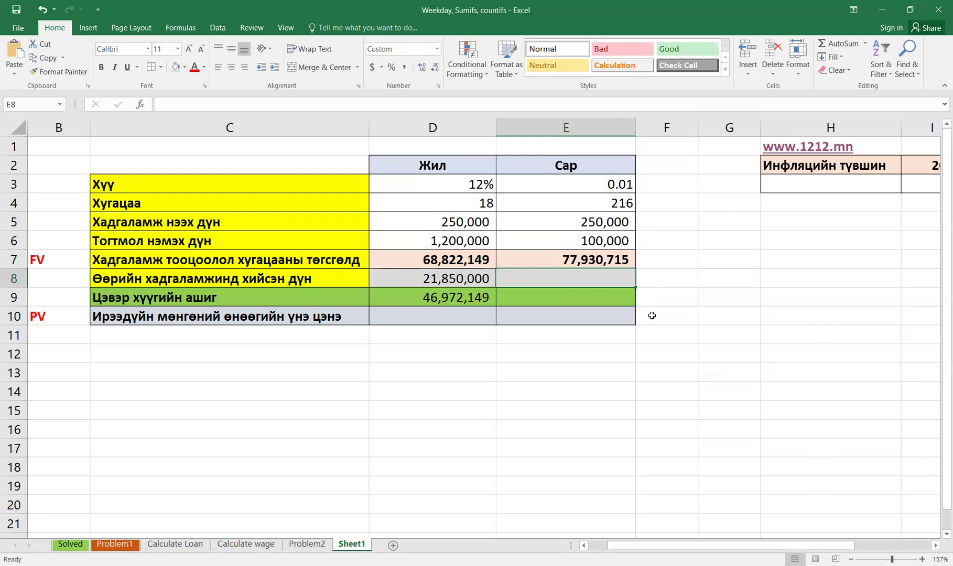
# Calculate the total own deposits for the monthly column in cell E8 with the formula =E5+E4*E6.
pyautogui.click(475, 254)
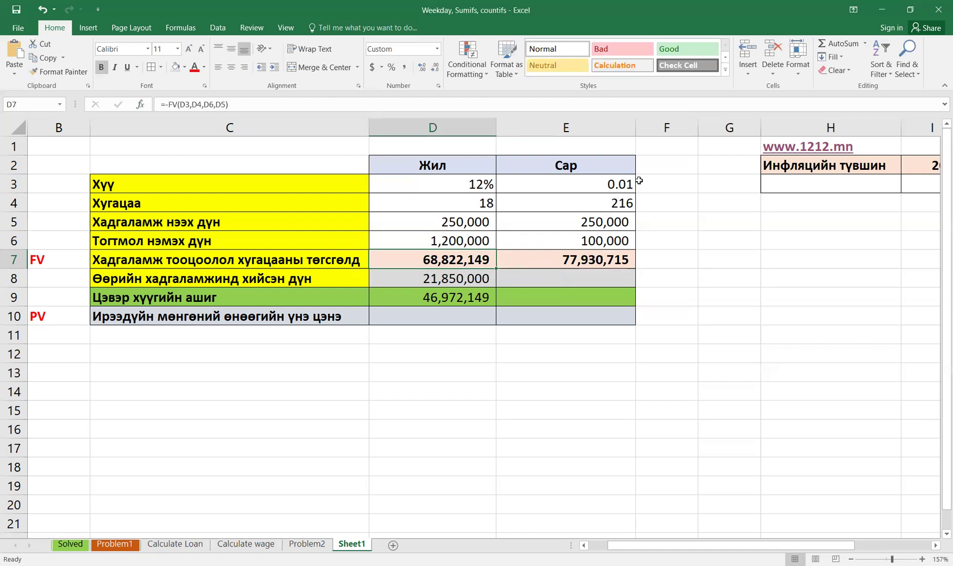
pyautogui.click(618, 190)
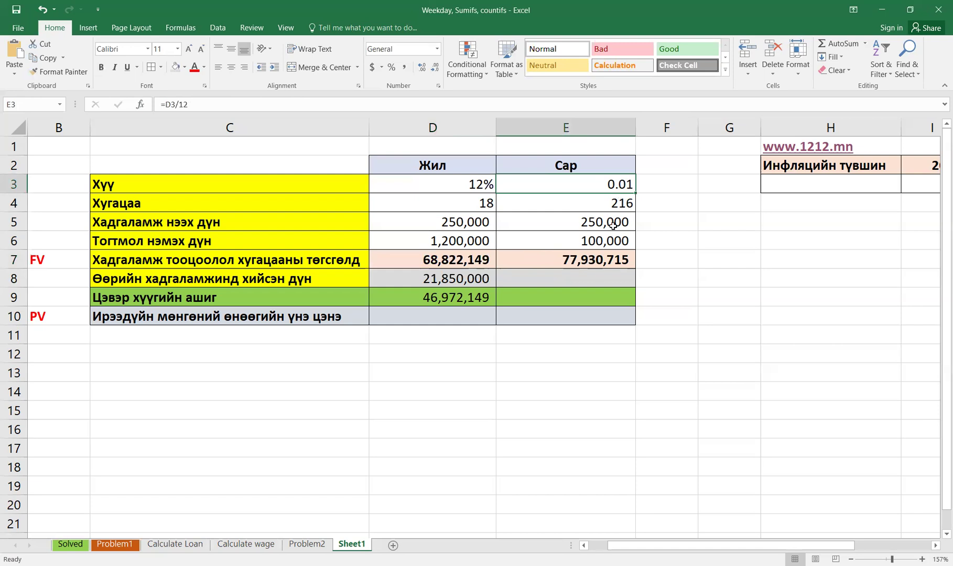
pyautogui.click(610, 243)
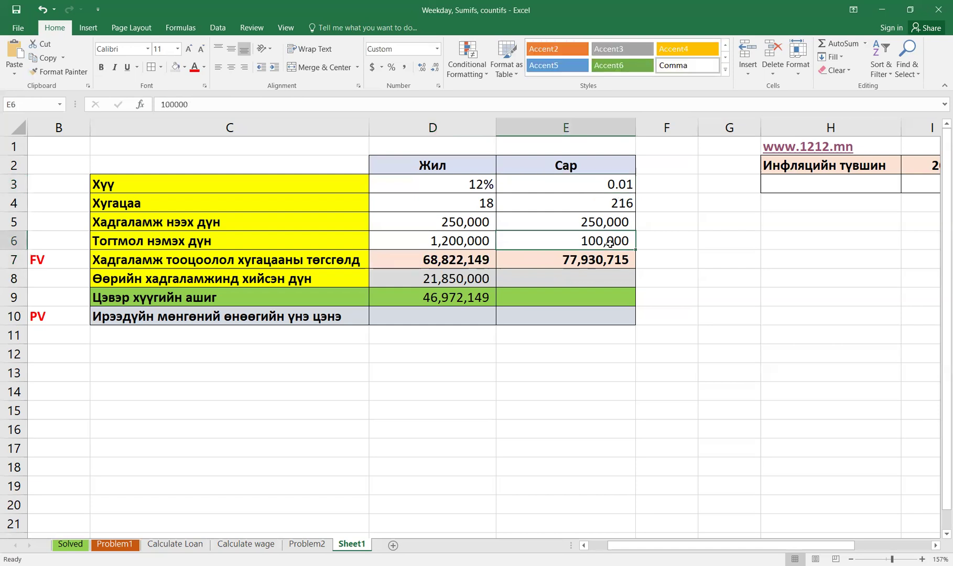
pyautogui.click(601, 276)
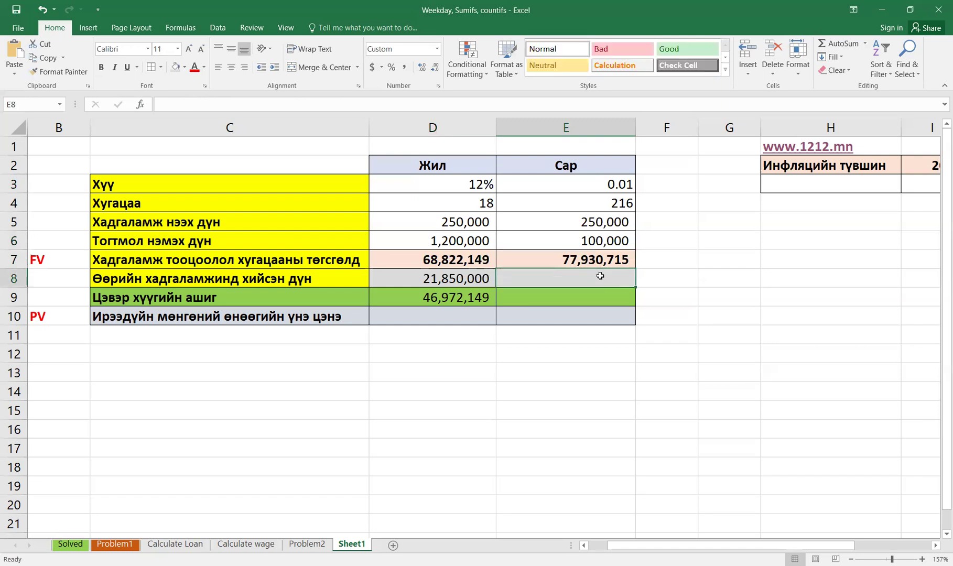
pyautogui.write('=')
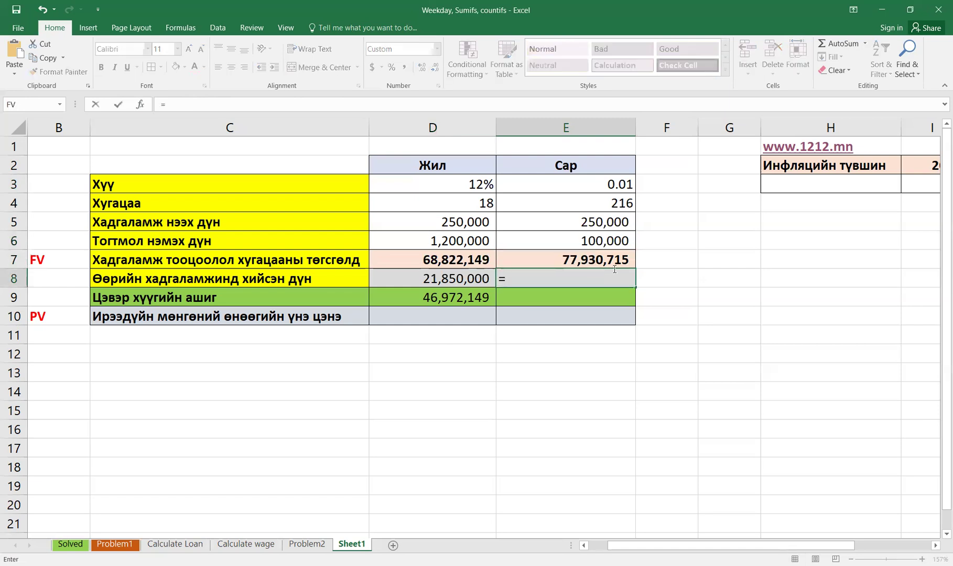
pyautogui.click(593, 224)
pyautogui.write('+')
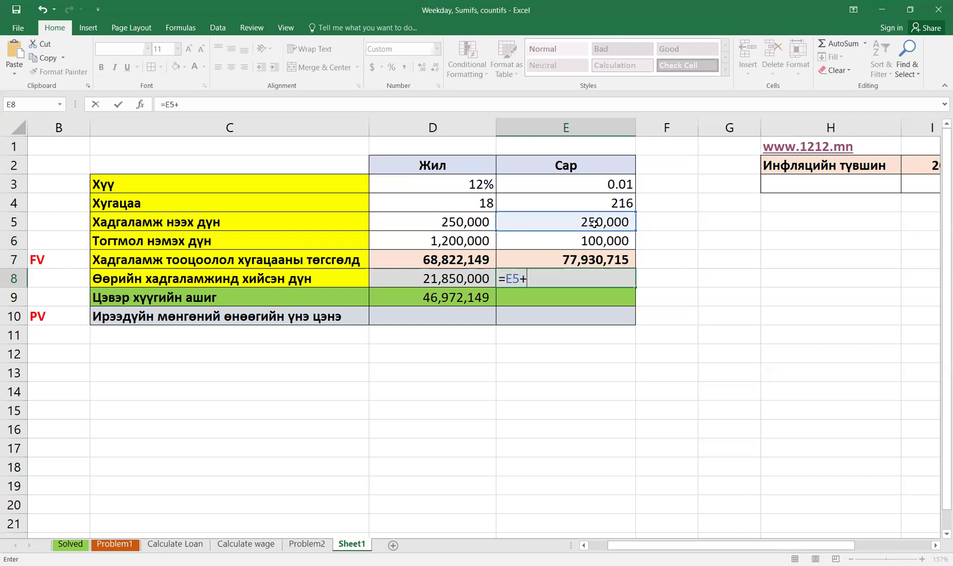
pyautogui.click(622, 203)
pyautogui.write('*')
pyautogui.click(610, 240)
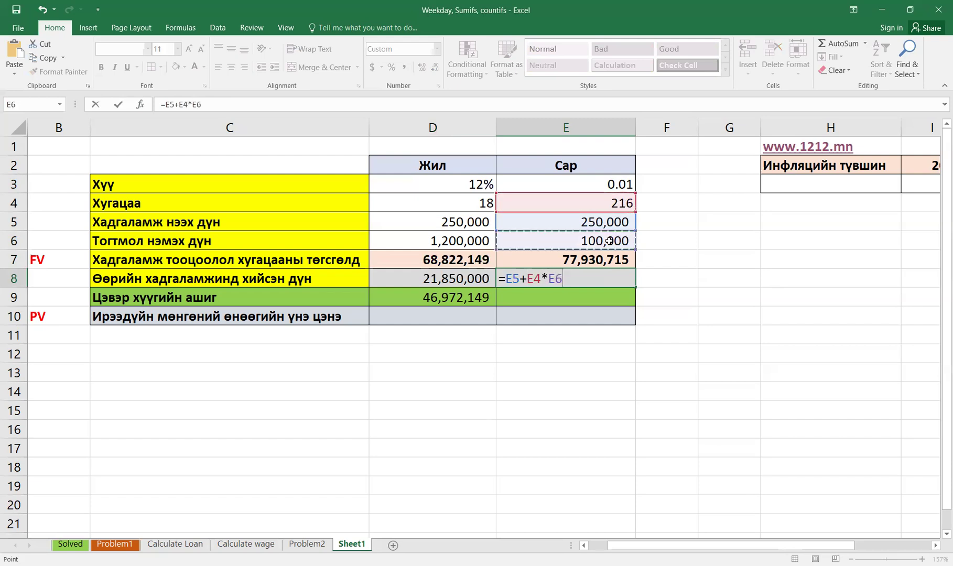
pyautogui.press('Return')
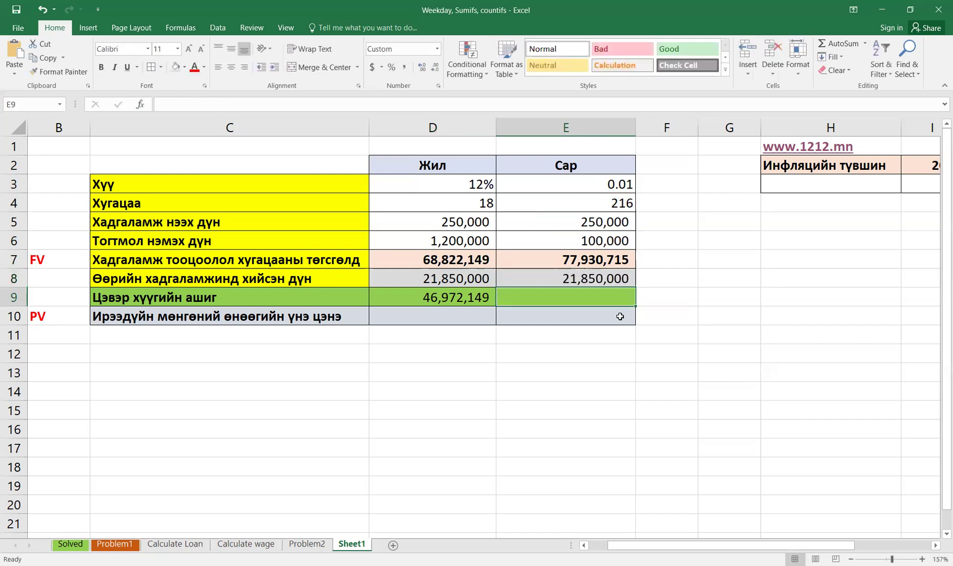
# Calculate the monthly column's net interest gain in cell E9 with the formula =E7-E8.
pyautogui.moveTo(487, 276); pyautogui.dragTo(540, 289)
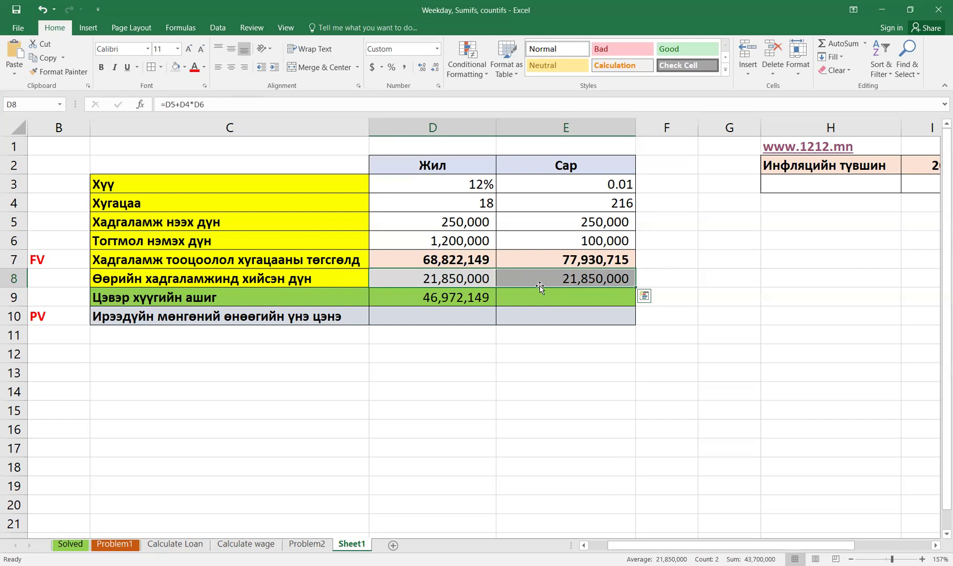
pyautogui.click(557, 297)
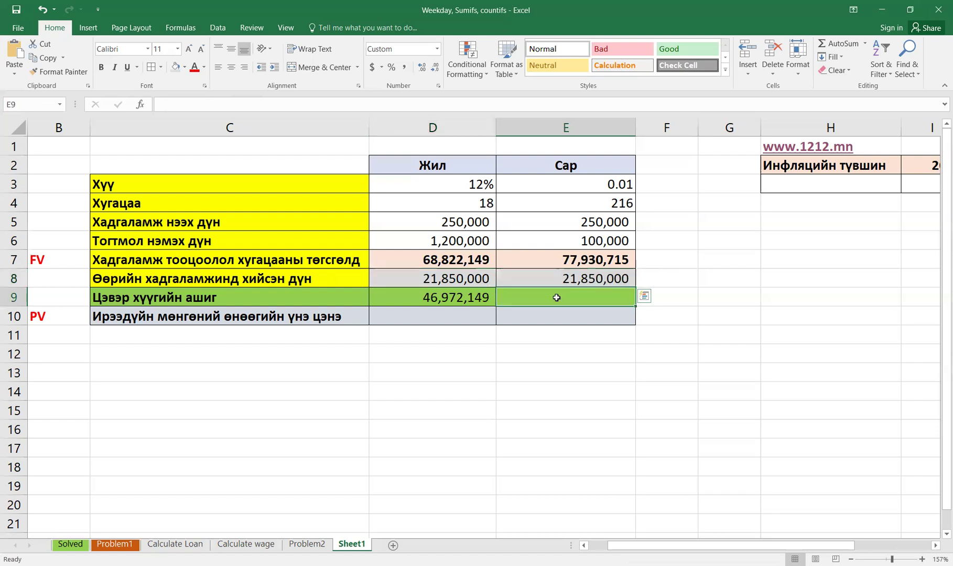
pyautogui.write('=')
pyautogui.click(587, 259)
pyautogui.write('-')
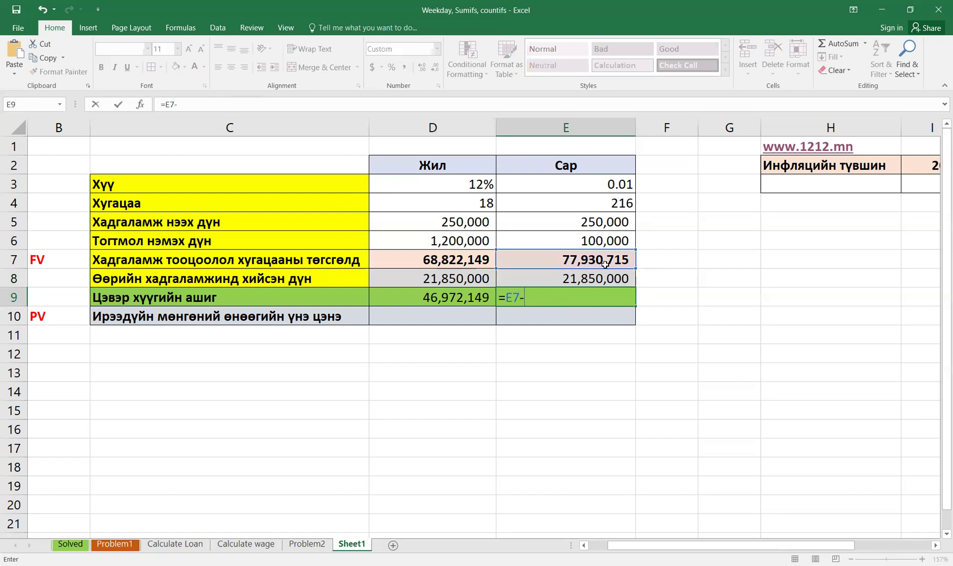
pyautogui.click(600, 280)
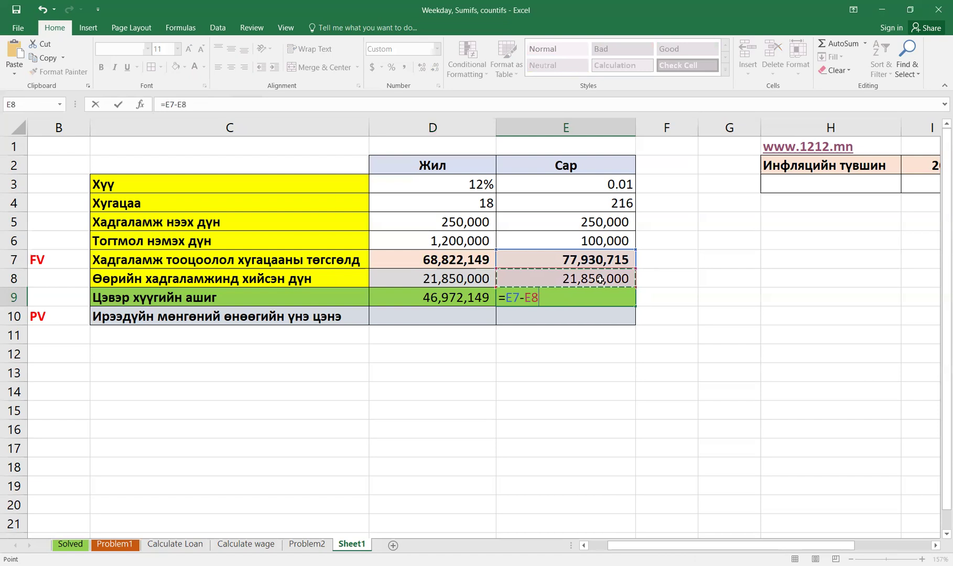
pyautogui.press('Return')
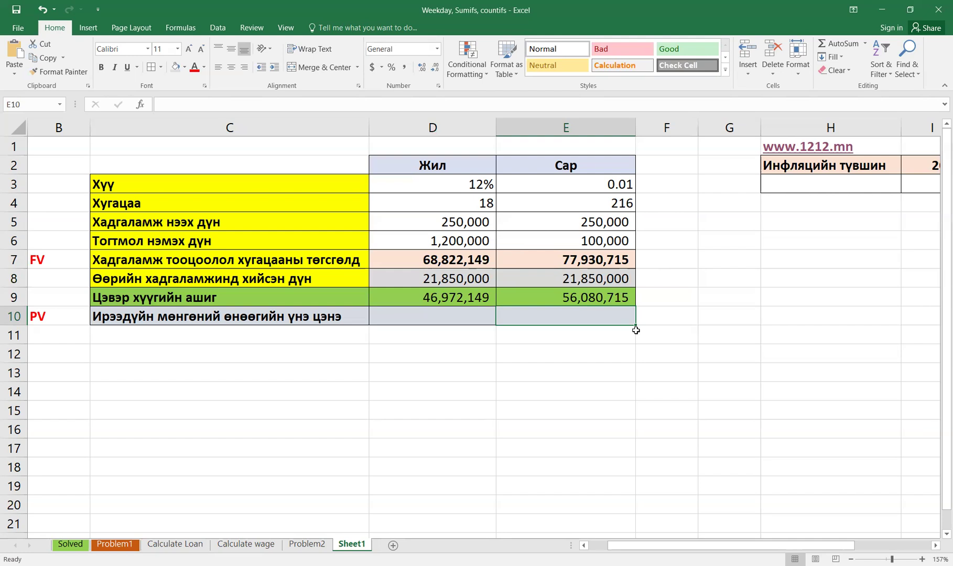
# Examine the inflation rate table for 2016 to 2024 and the average rate formula in cell R3.
pyautogui.hscroll(3, 837, 288)
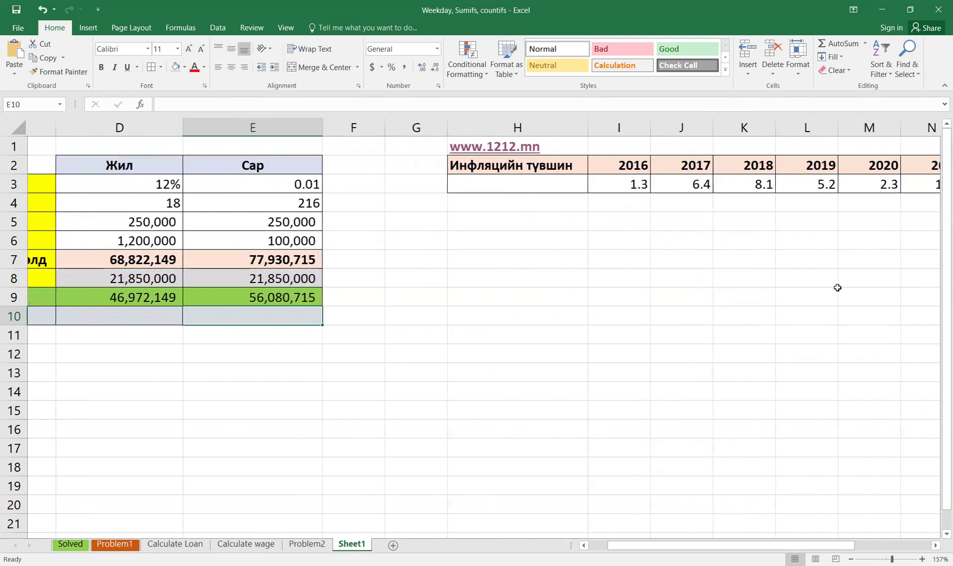
pyautogui.hscroll(3, 837, 288)
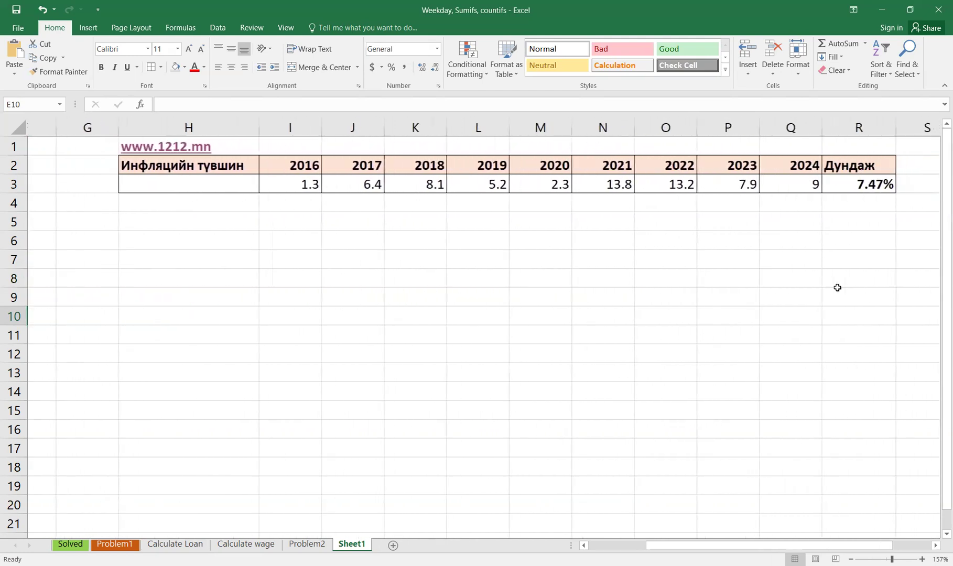
pyautogui.hscroll(1, 837, 288)
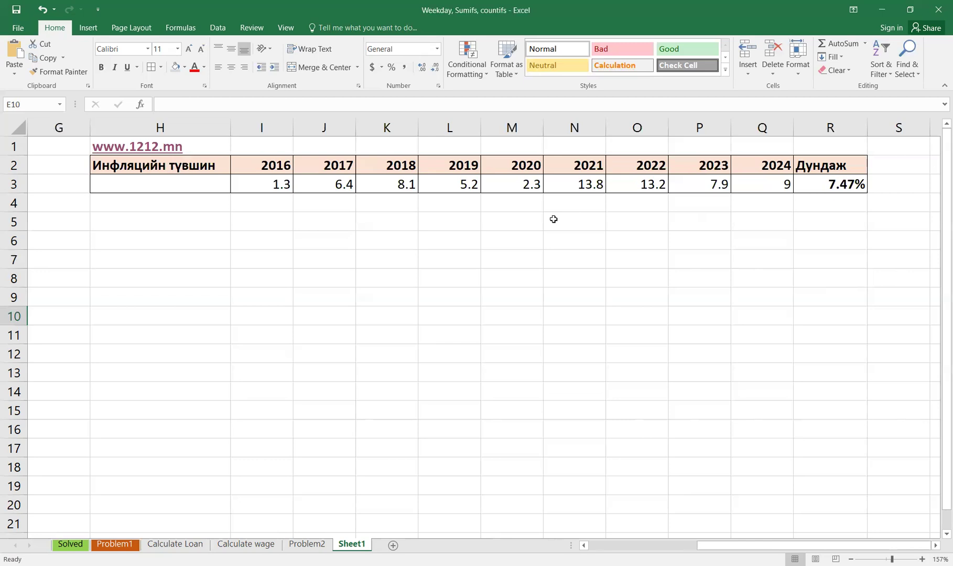
pyautogui.moveTo(267, 171); pyautogui.dragTo(753, 168)
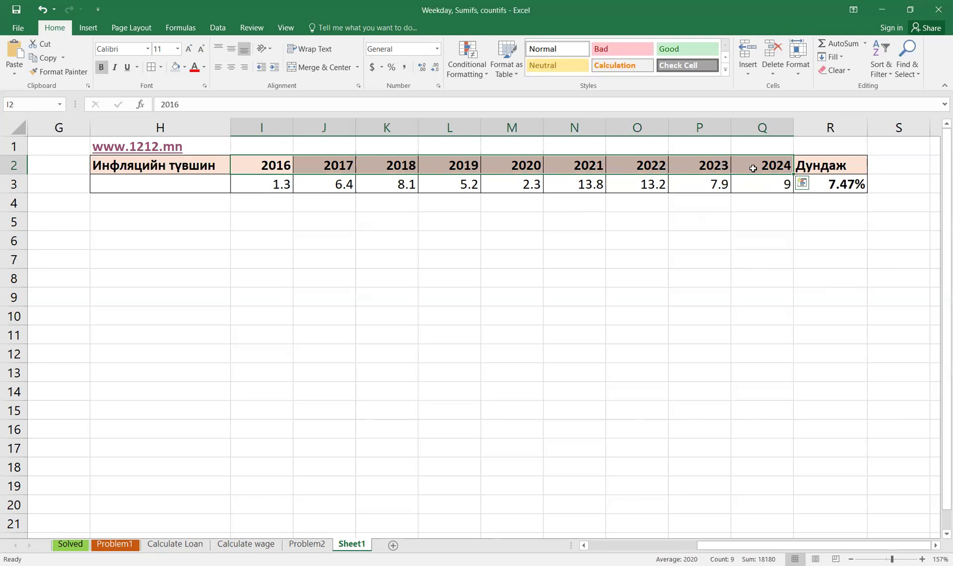
pyautogui.click(855, 183)
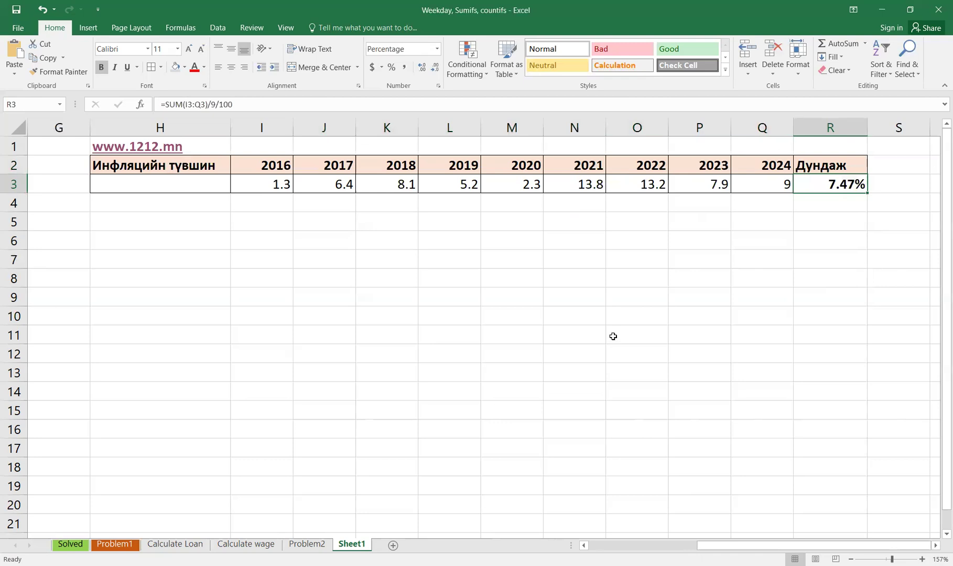
pyautogui.hscroll(-3, 614, 336)
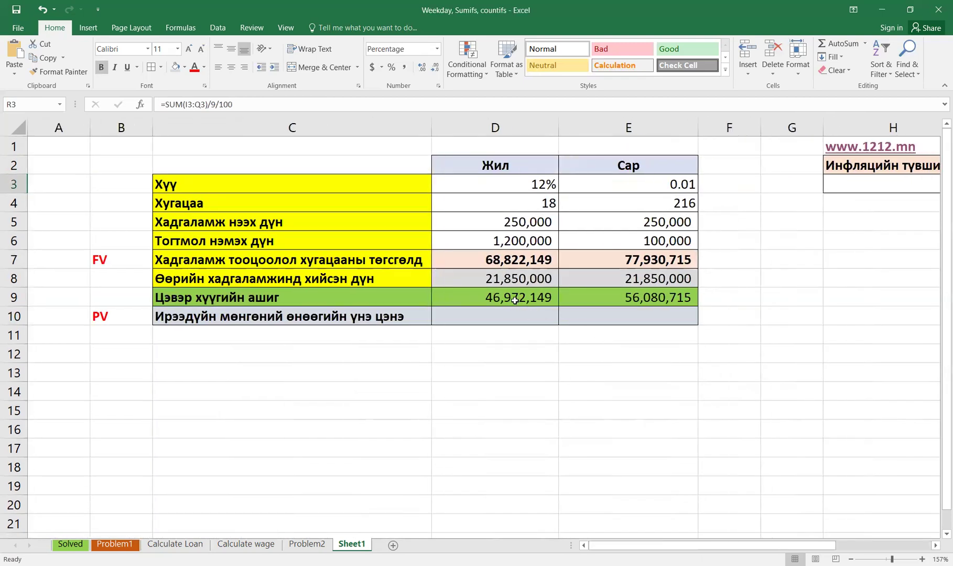
# Start a formula in cell D10 and insert the financial function PV.
pyautogui.click(513, 299)
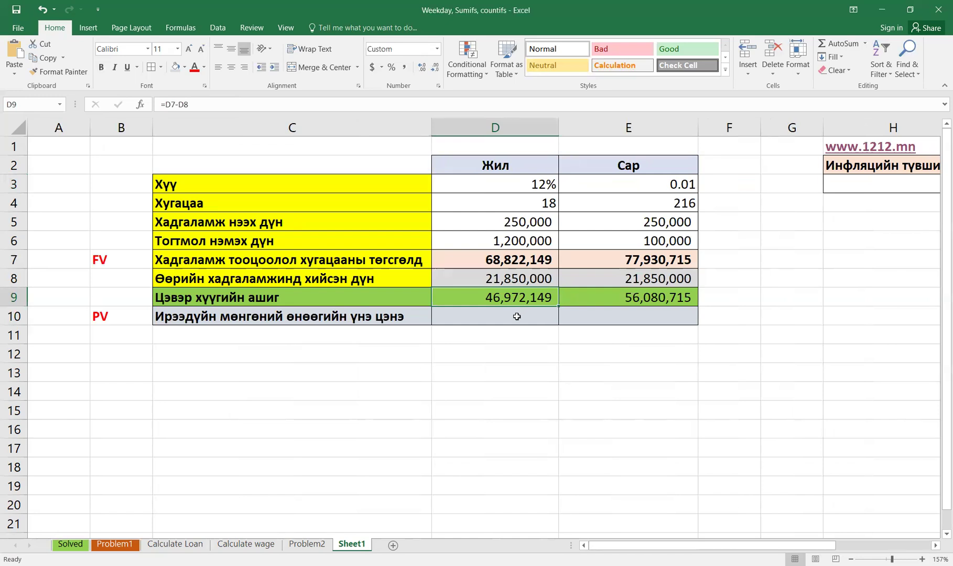
pyautogui.click(517, 316)
pyautogui.write('=')
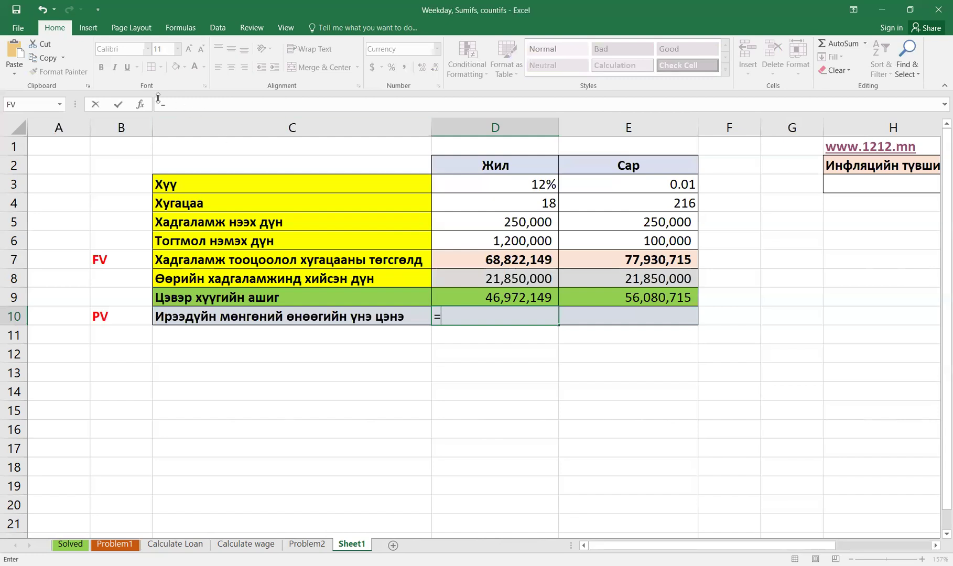
pyautogui.click(140, 105)
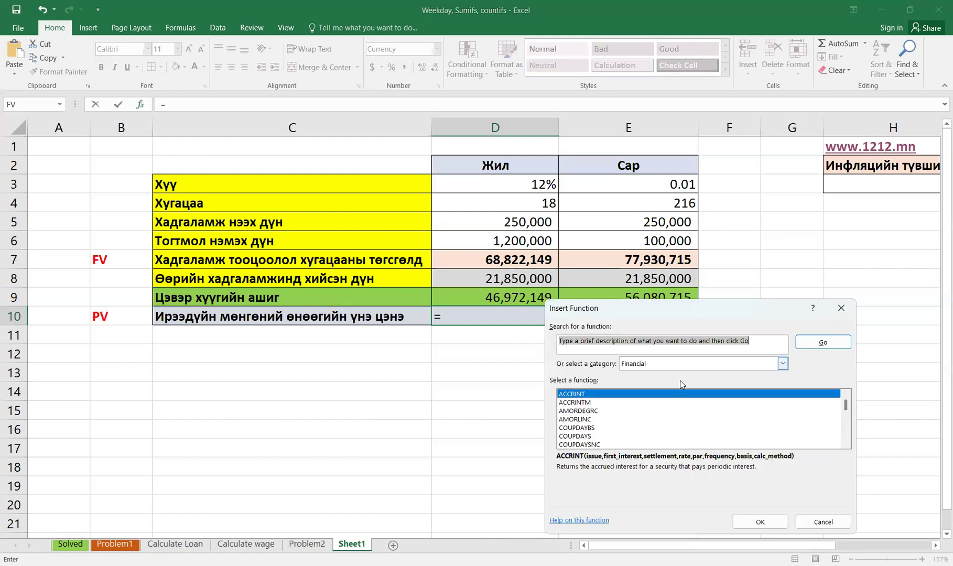
pyautogui.click(668, 413)
pyautogui.press('p')
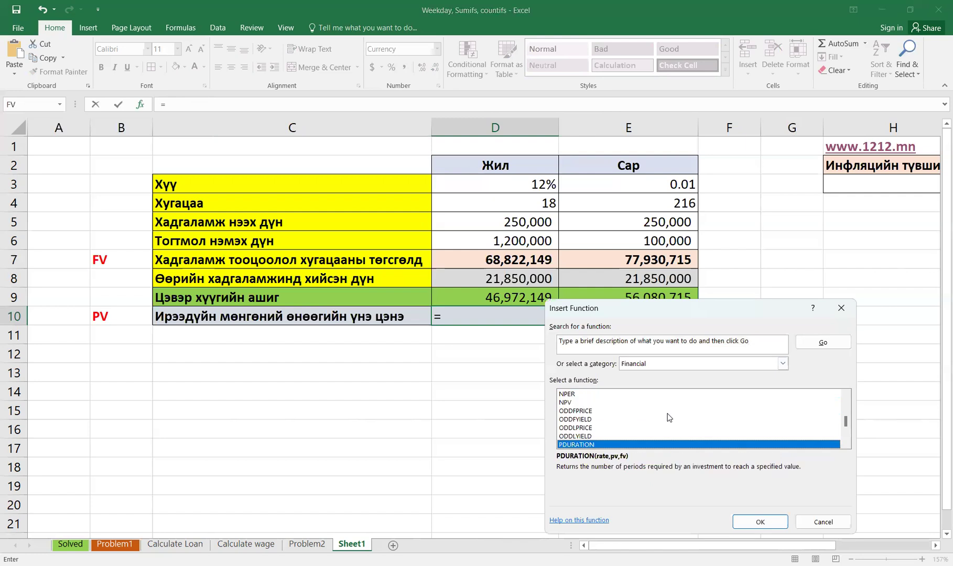
pyautogui.press('Down')
pyautogui.press('Down')
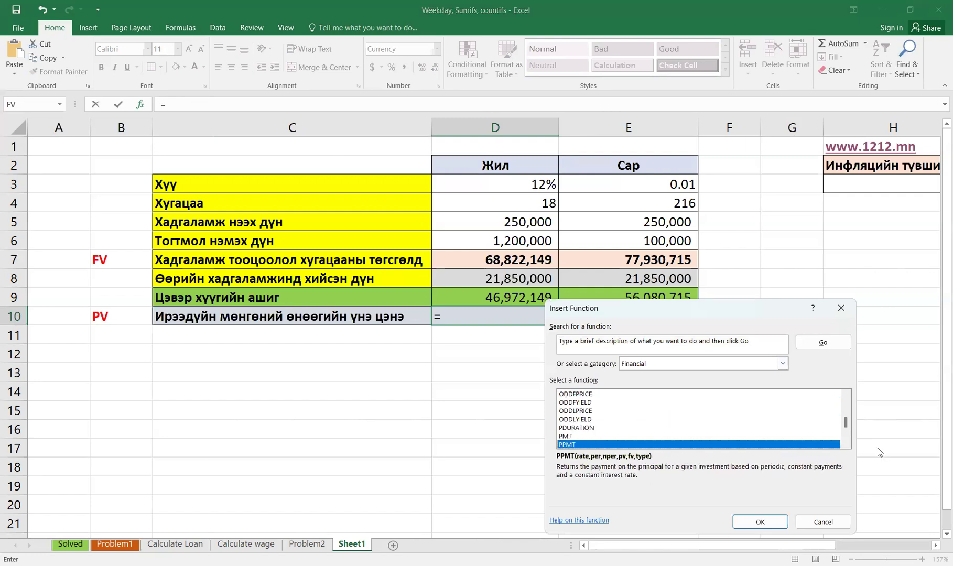
pyautogui.click(846, 444)
pyautogui.click(846, 444)
pyautogui.click(846, 444)
pyautogui.click(846, 444)
pyautogui.click(845, 444)
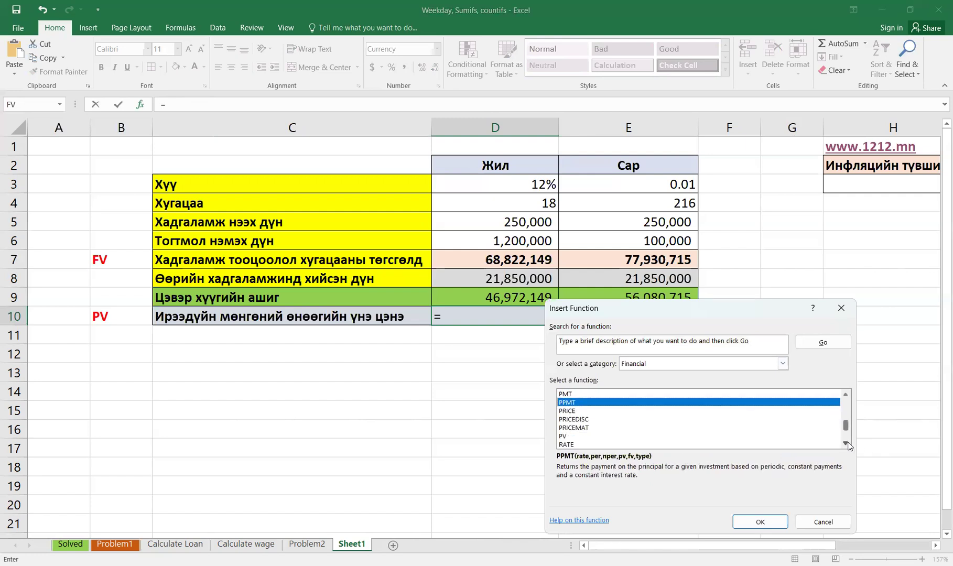
pyautogui.click(581, 437)
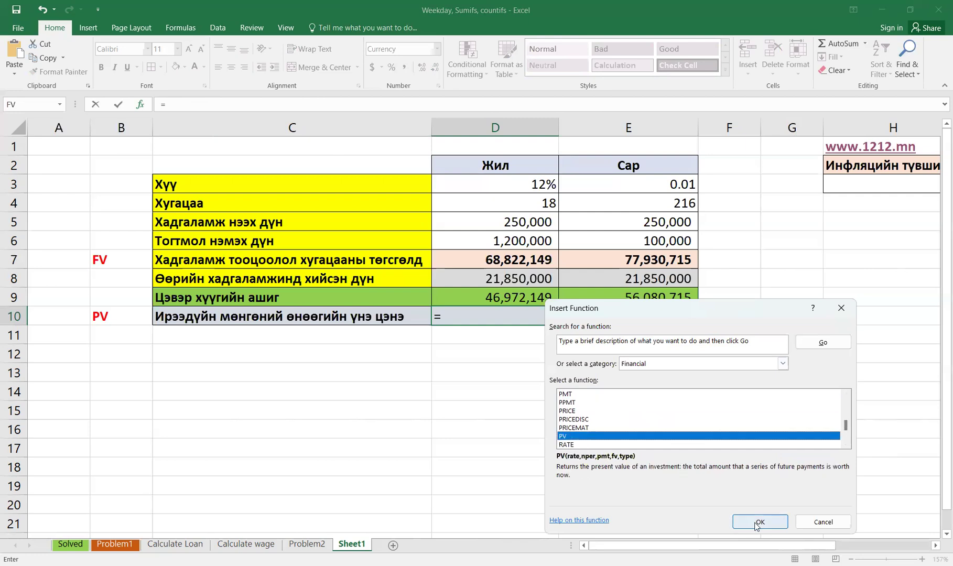
pyautogui.press('Return')
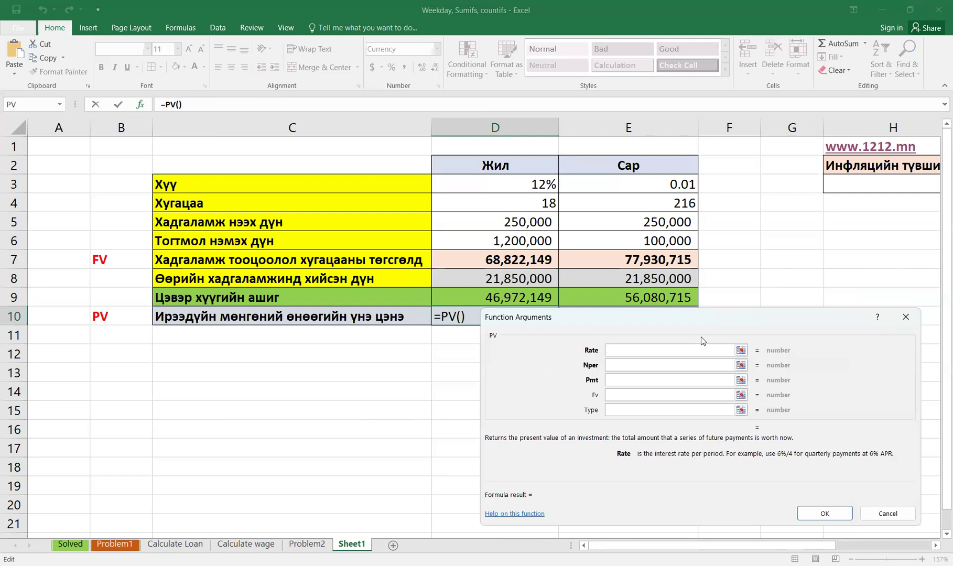
# Set the PV function's Rate argument to the average inflation rate in cell R3.
pyautogui.hscroll(5, 871, 241)
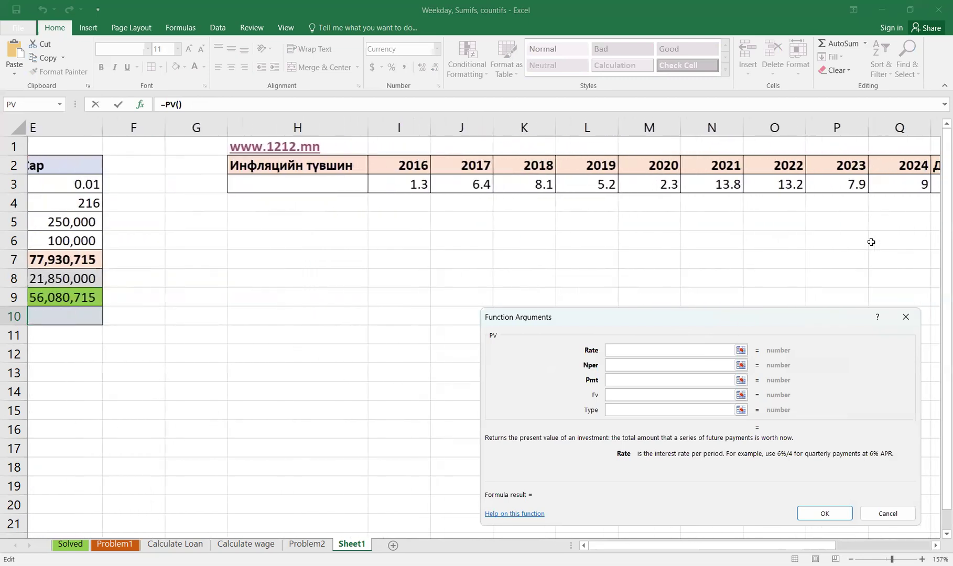
pyautogui.hscroll(3, 871, 241)
pyautogui.click(789, 184)
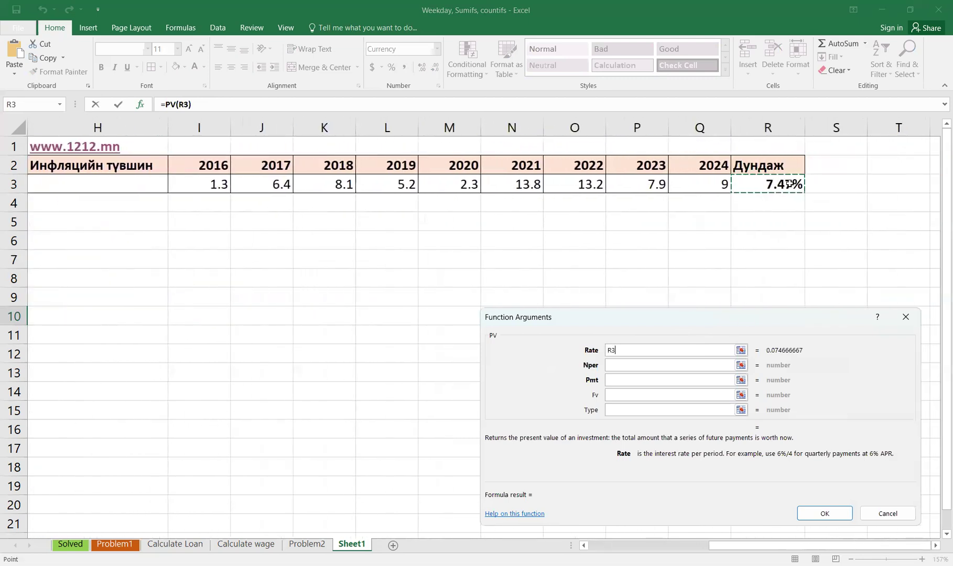
pyautogui.hscroll(-3, 543, 284)
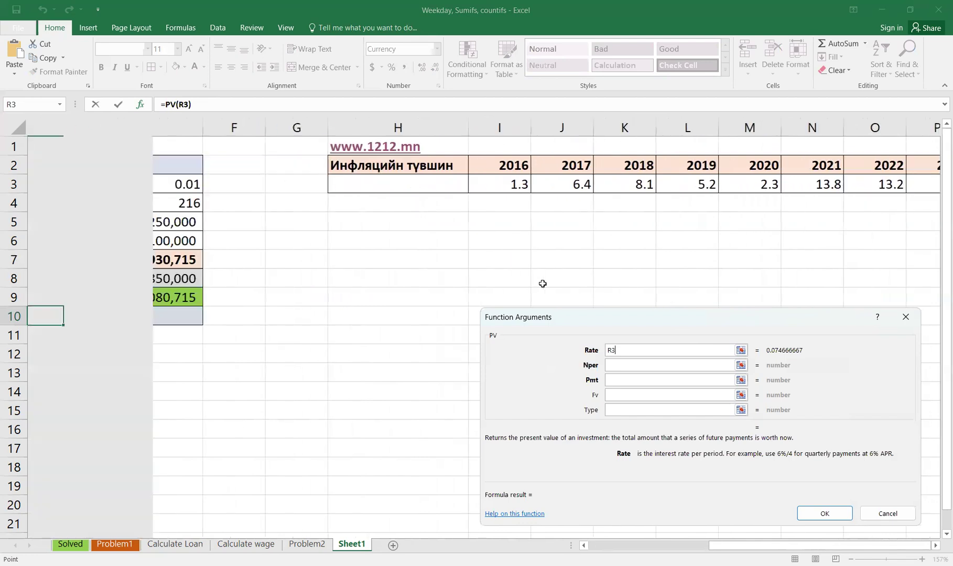
pyautogui.hscroll(-5, 543, 283)
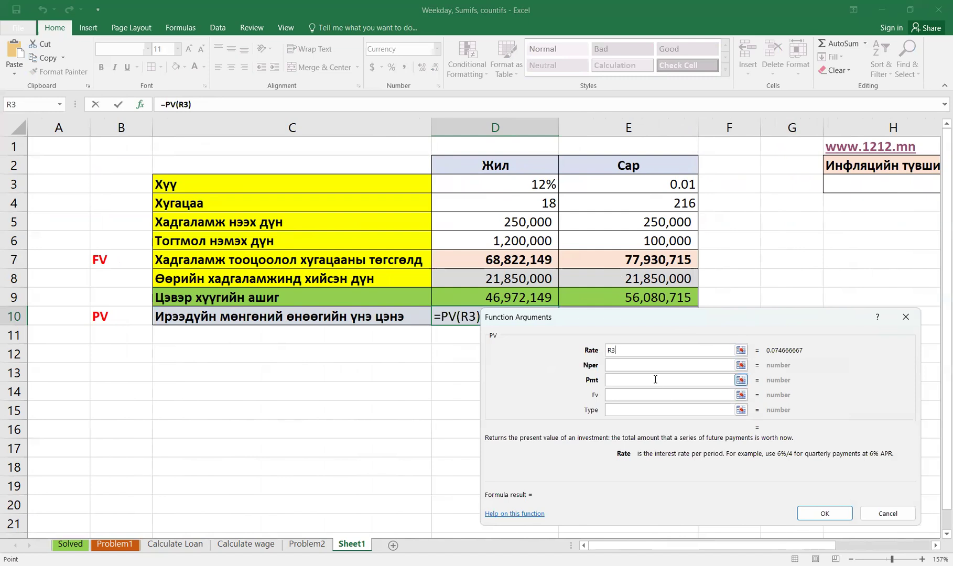
# Set Nper to D4 and Fv to D9, leave Pmt empty, and confirm the PV formula in D10.
pyautogui.click(643, 365)
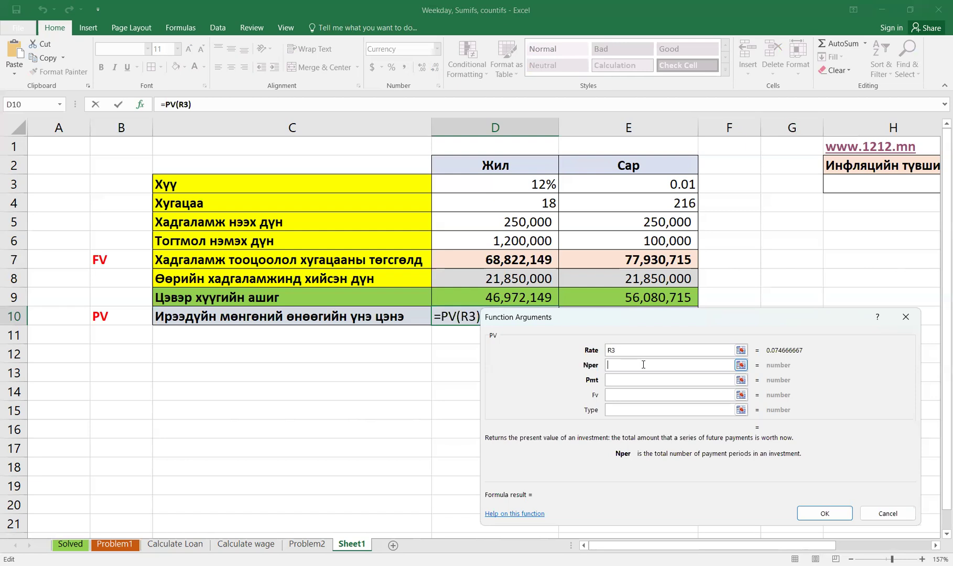
pyautogui.click(531, 208)
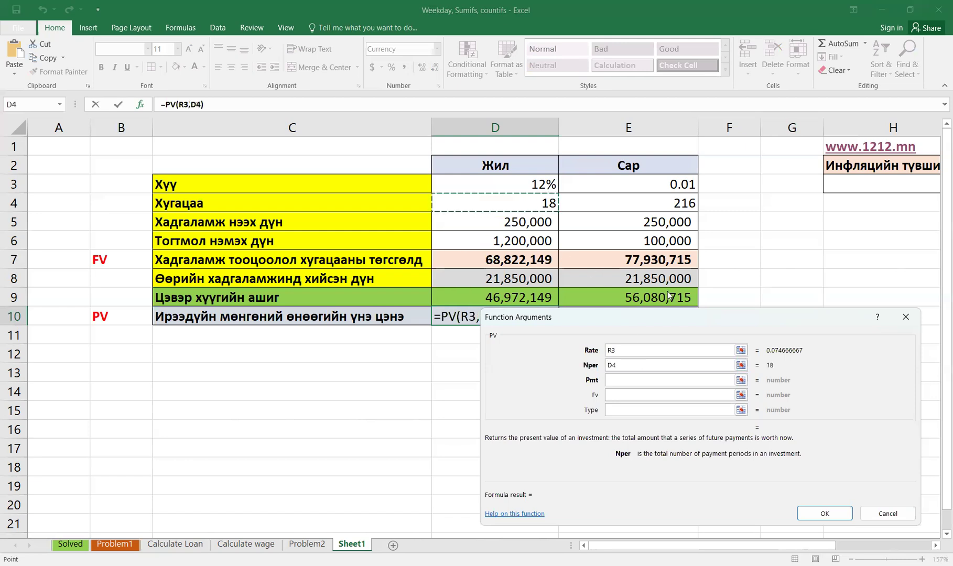
pyautogui.click(653, 381)
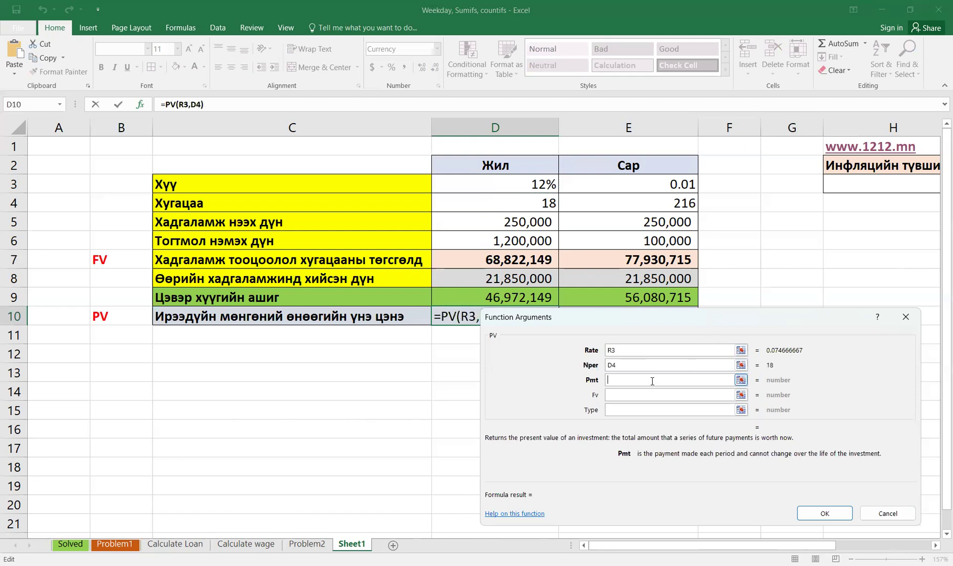
pyautogui.click(607, 395)
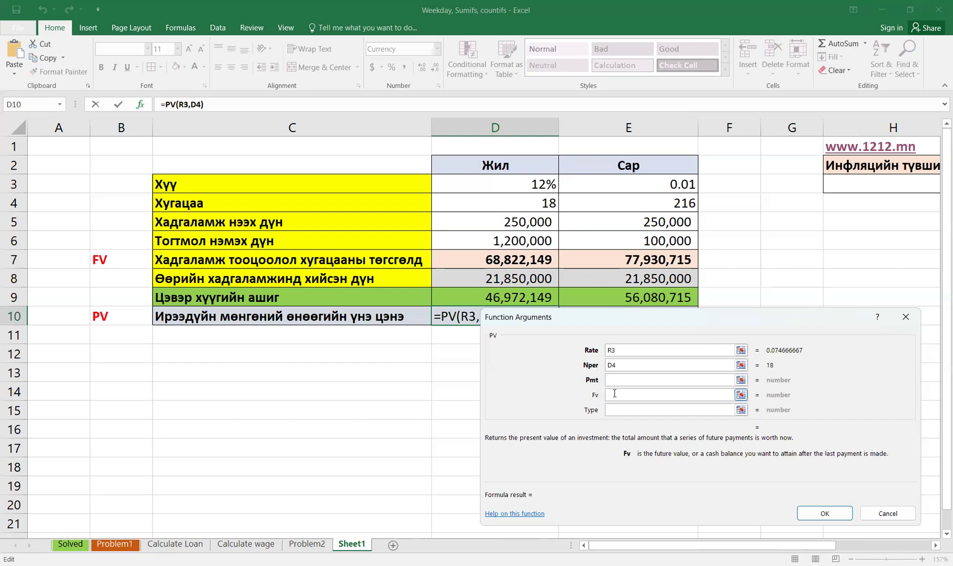
pyautogui.click(515, 296)
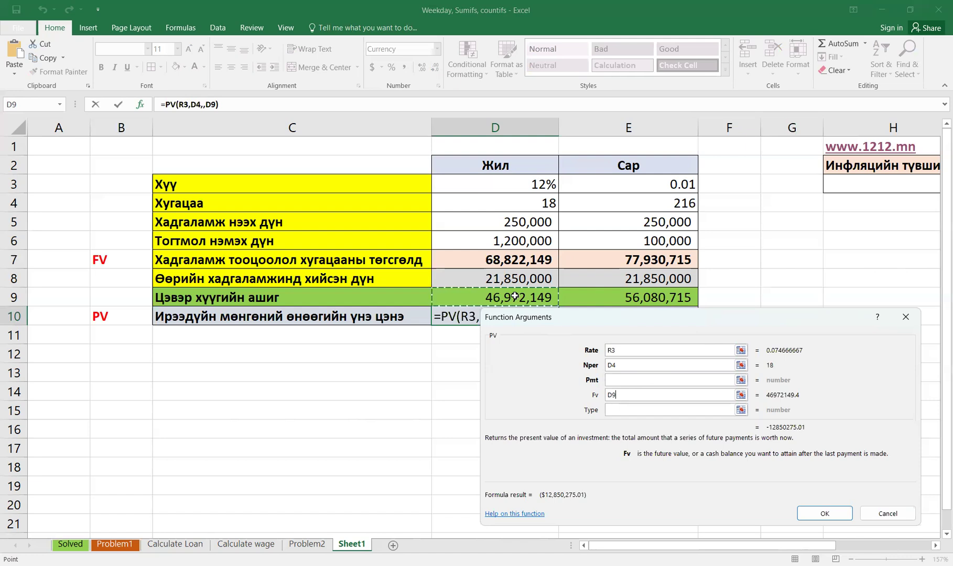
pyautogui.click(837, 518)
pyautogui.press('Return')
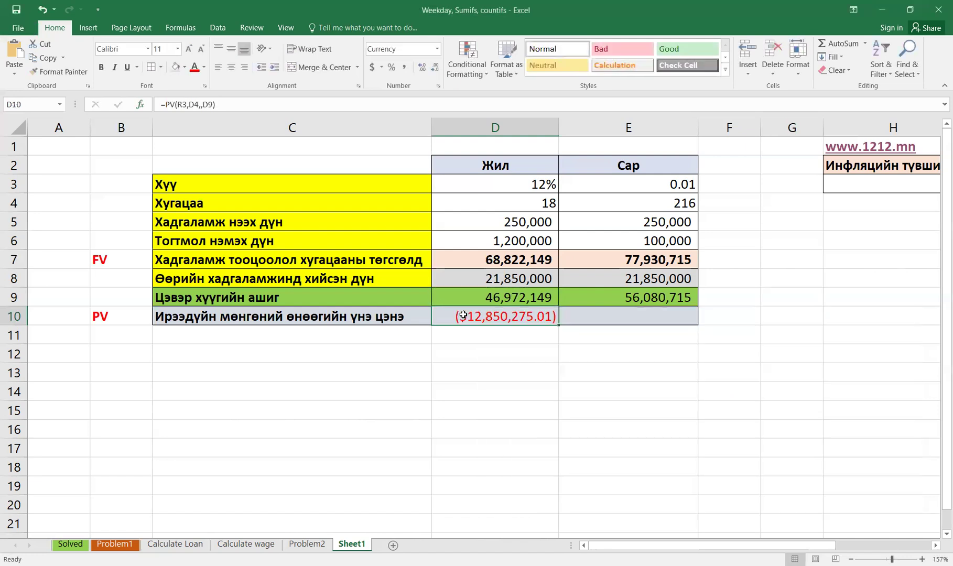
# Put a minus sign before PV in cell D10 so the formula reads =-PV(R3,D4,,D9).
pyautogui.doubleClick(445, 317)
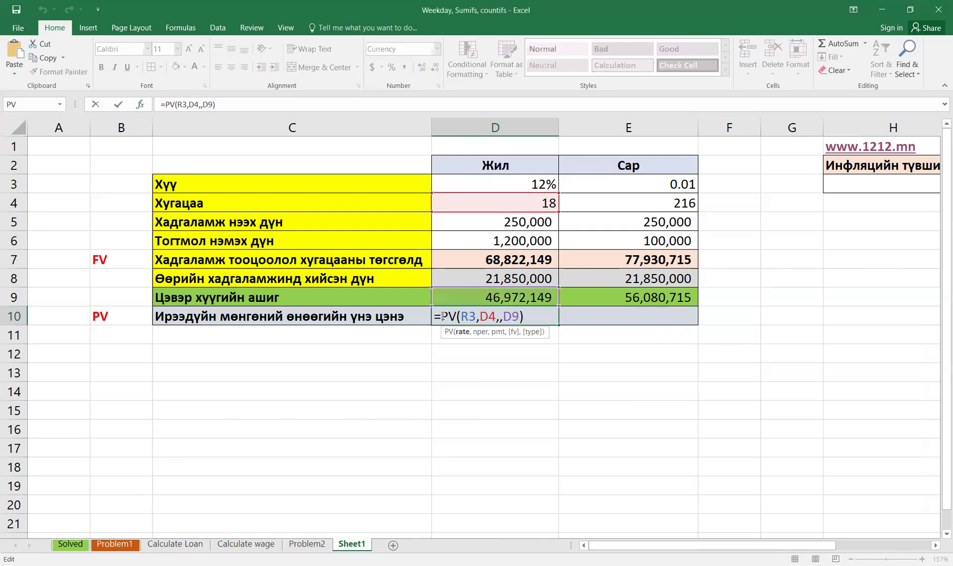
pyautogui.write('-')
pyautogui.click(472, 370)
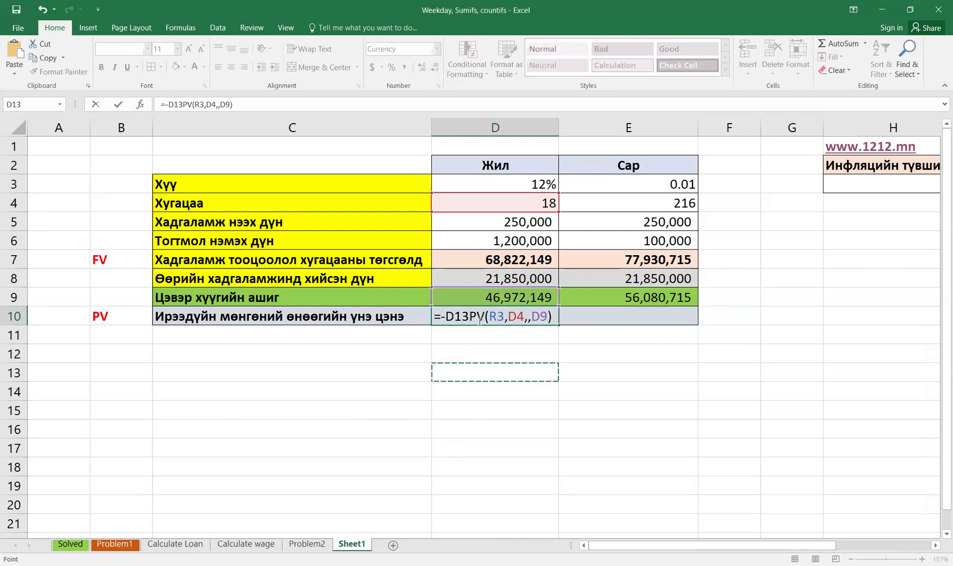
pyautogui.press('BackSpace')
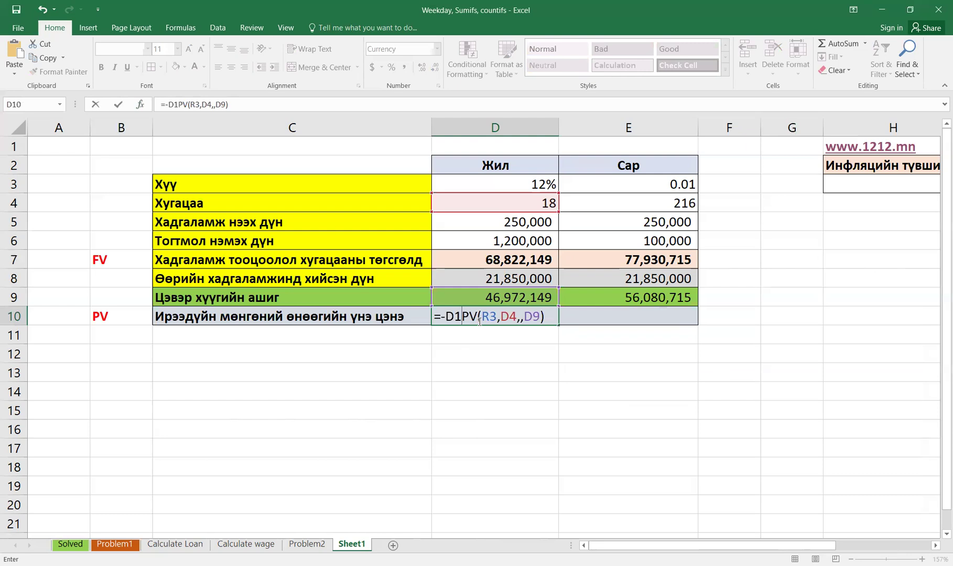
pyautogui.press('BackSpace')
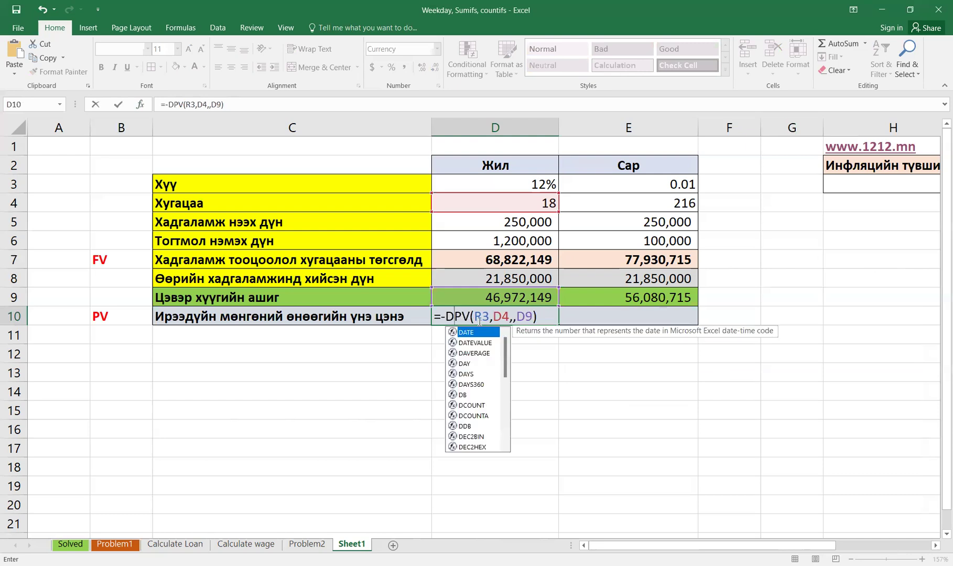
pyautogui.press('BackSpace')
pyautogui.press('Return')
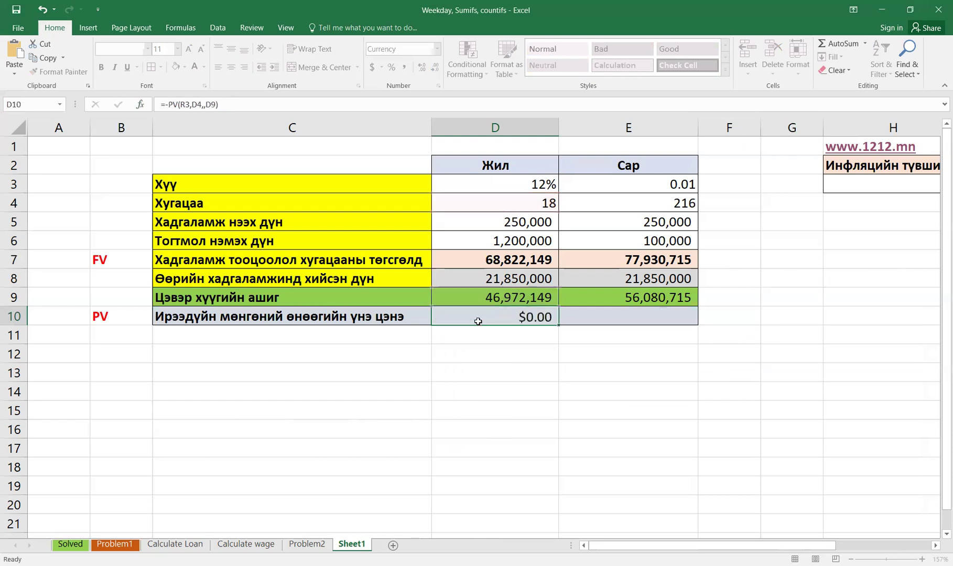
pyautogui.doubleClick(481, 317)
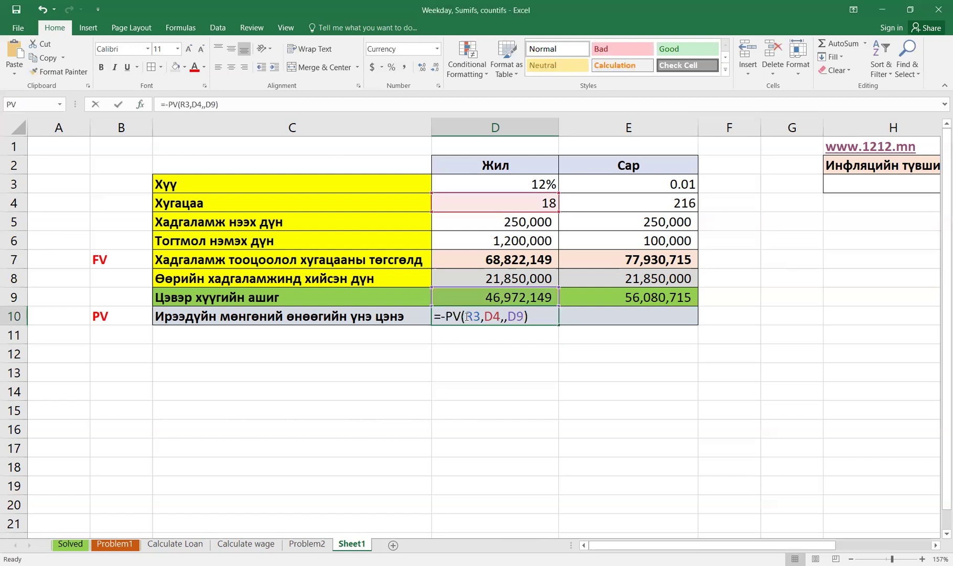
pyautogui.press('Escape')
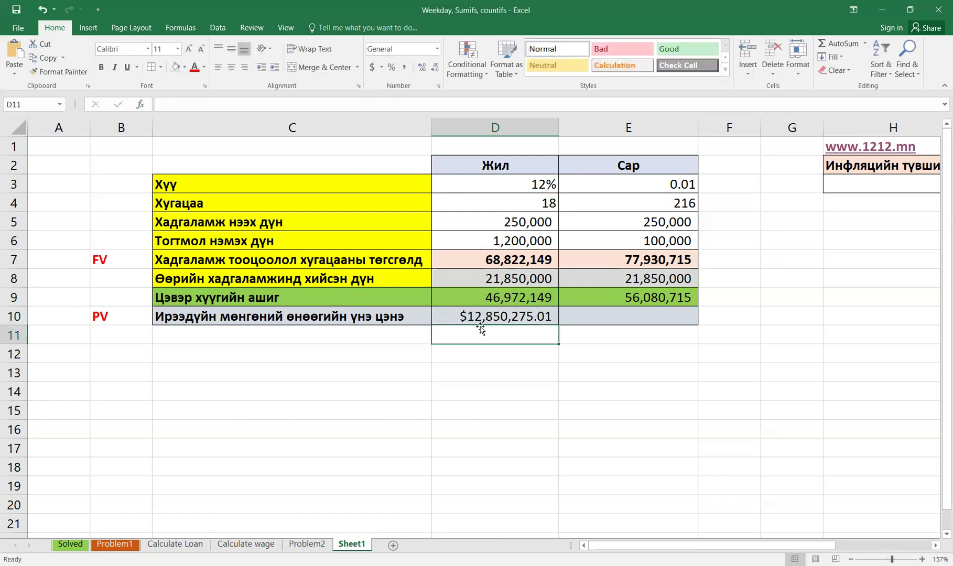
# Format cell D10 with the Accounting number format and no currency symbol.
pyautogui.click(509, 298)
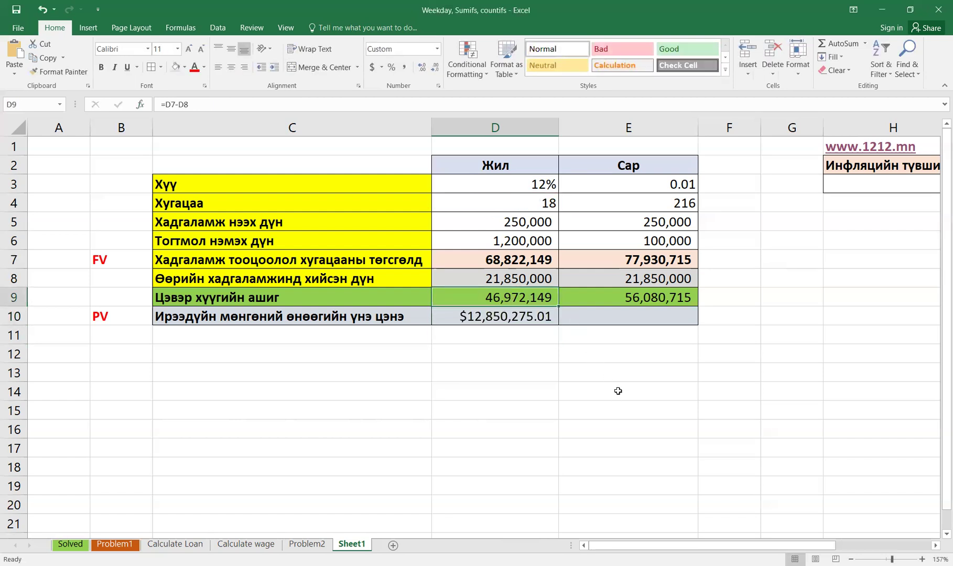
pyautogui.click(495, 318)
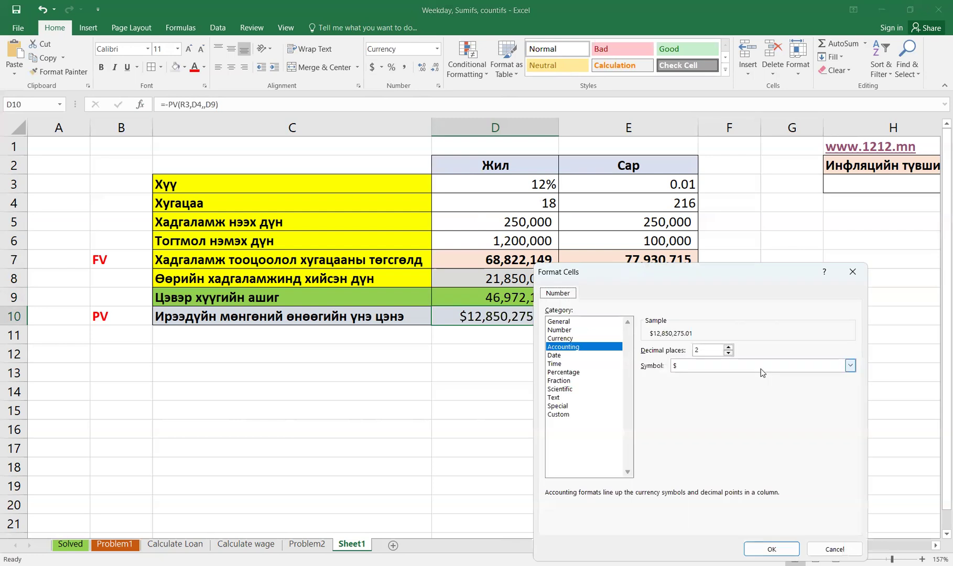
pyautogui.click(761, 369)
pyautogui.click(739, 377)
pyautogui.click(771, 549)
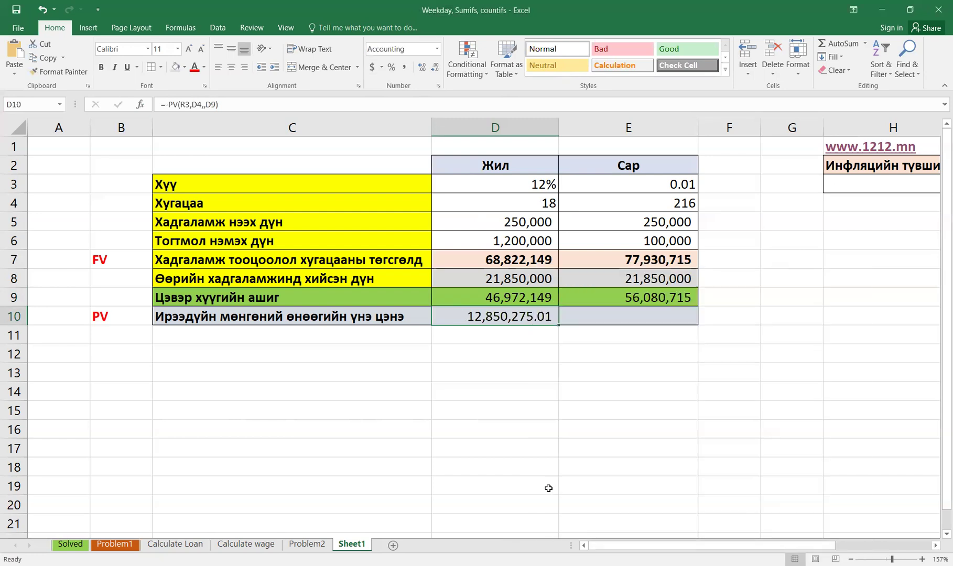
# Reduce the present value in cell D10 to zero decimal places.
pyautogui.click(538, 396)
pyautogui.click(533, 316)
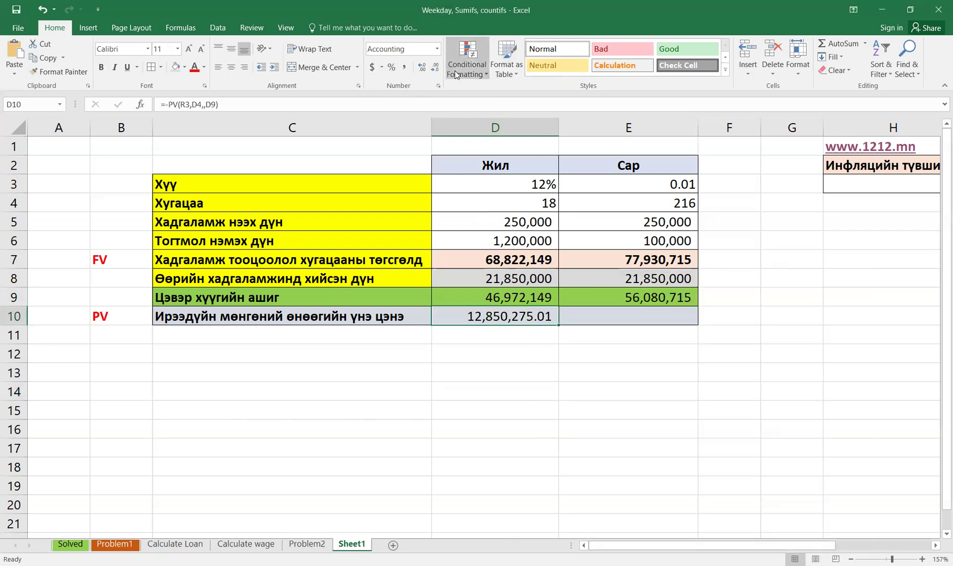
pyautogui.click(435, 68)
pyautogui.click(435, 68)
pyautogui.click(484, 339)
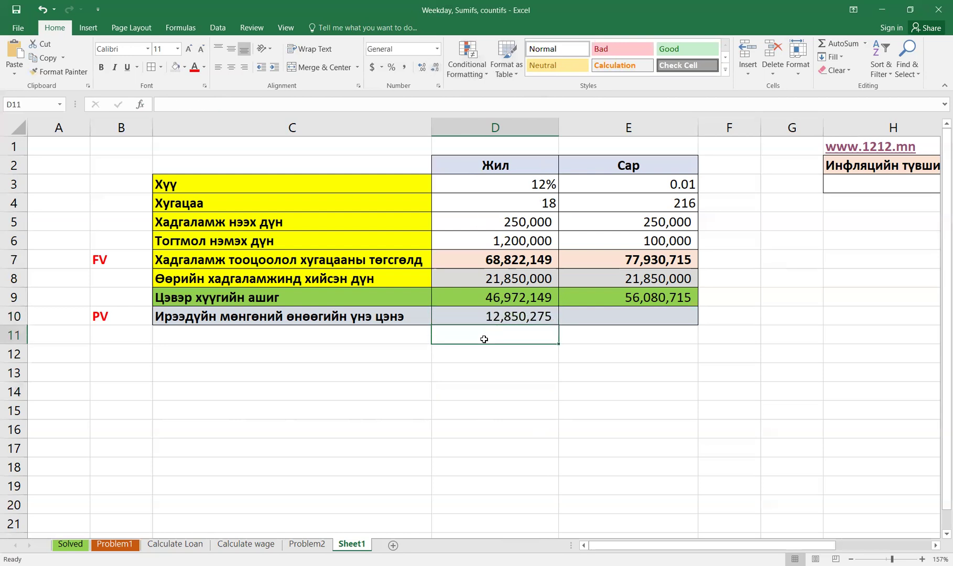
pyautogui.click(516, 314)
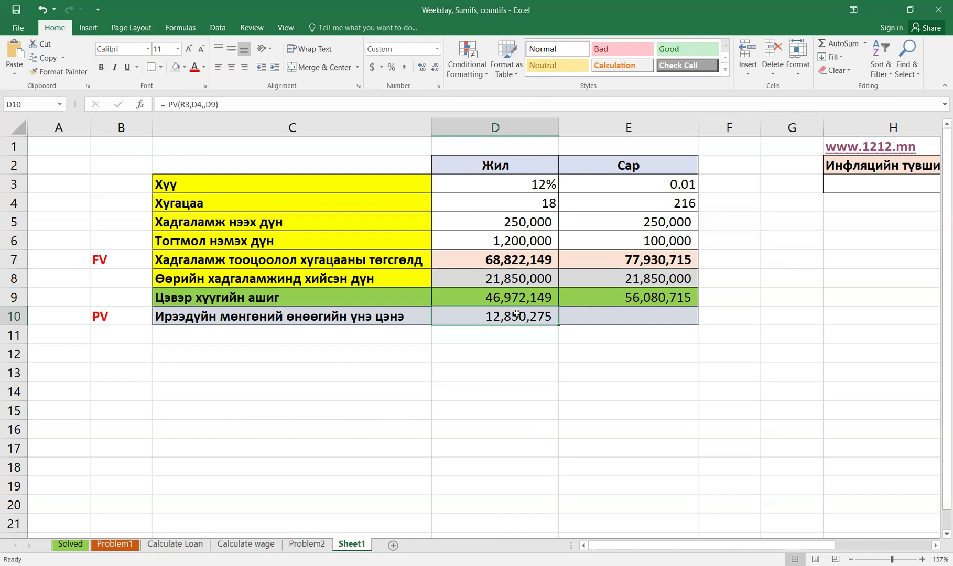
pyautogui.click(520, 300)
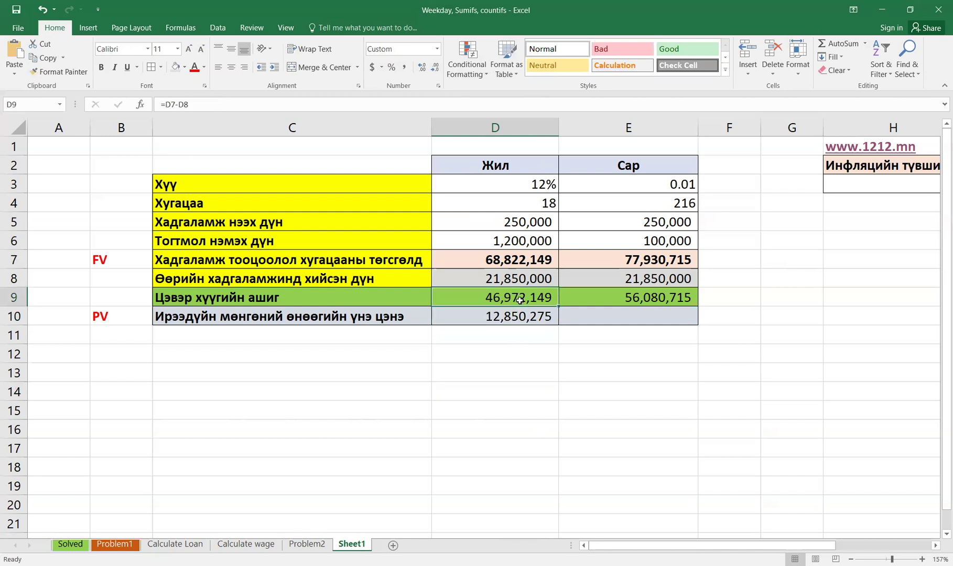
pyautogui.click(509, 312)
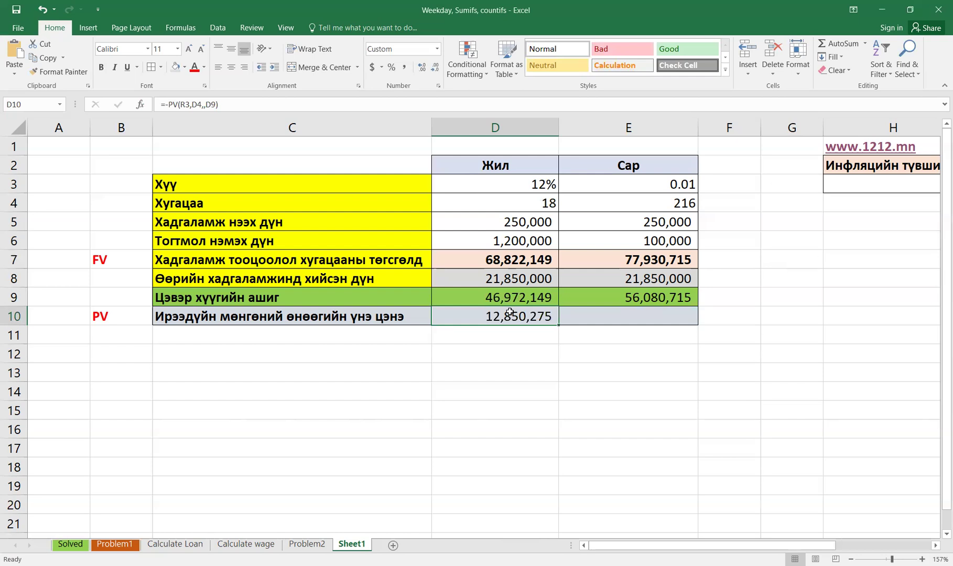
# Start a PV formula in cell E10 by inserting the PV function from the Financial category.
pyautogui.click(615, 316)
pyautogui.write('=')
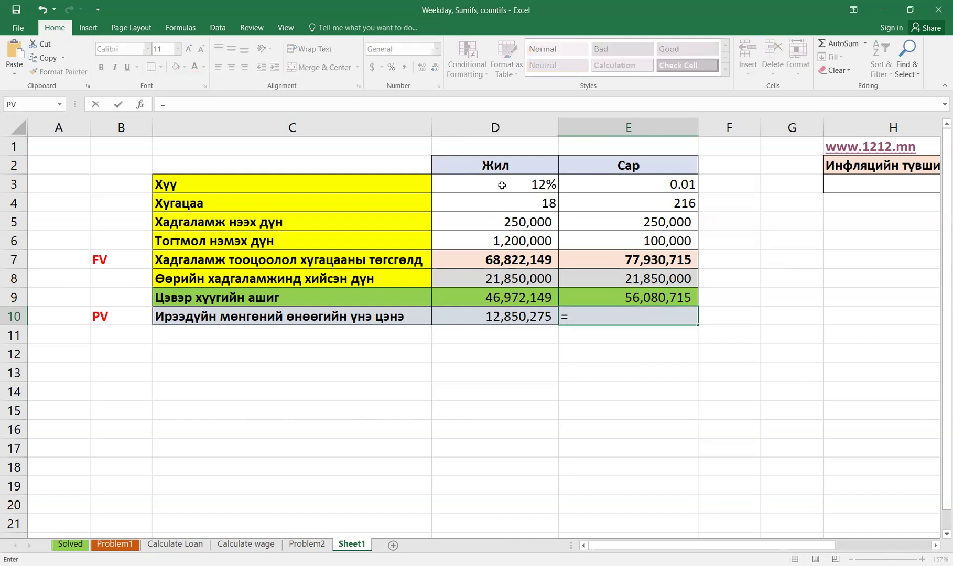
pyautogui.click(140, 105)
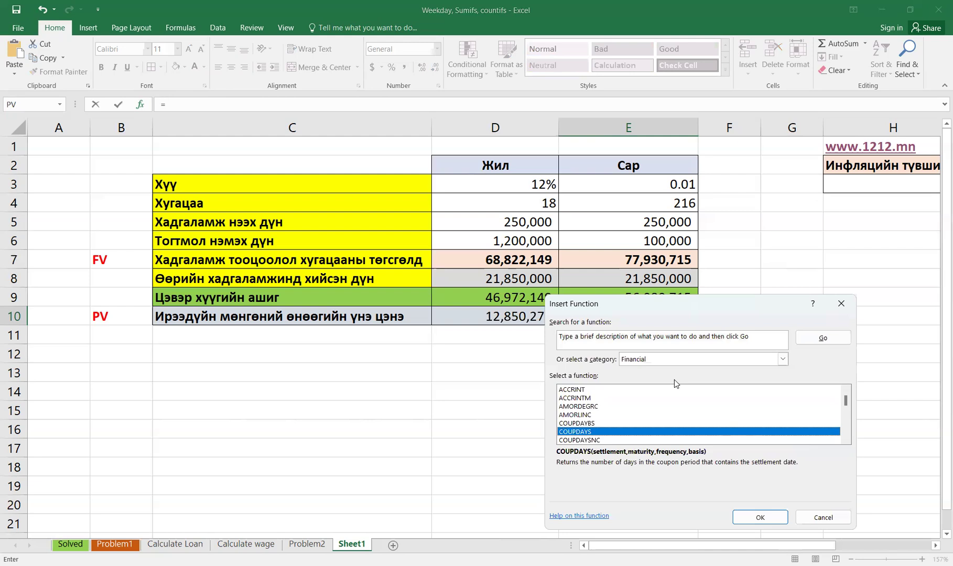
pyautogui.press('p')
pyautogui.press('p')
pyautogui.press('p')
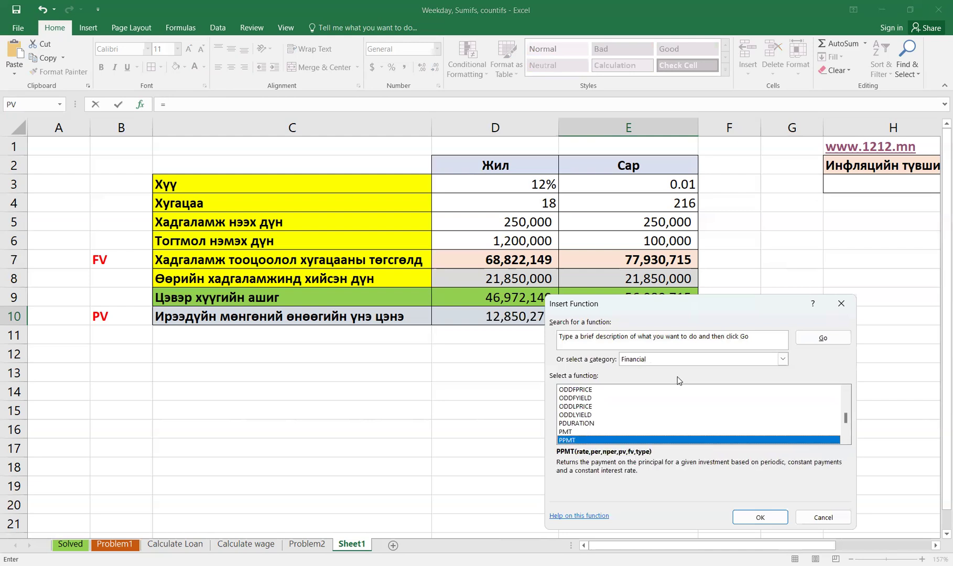
pyautogui.click(846, 439)
pyautogui.click(845, 439)
pyautogui.click(846, 440)
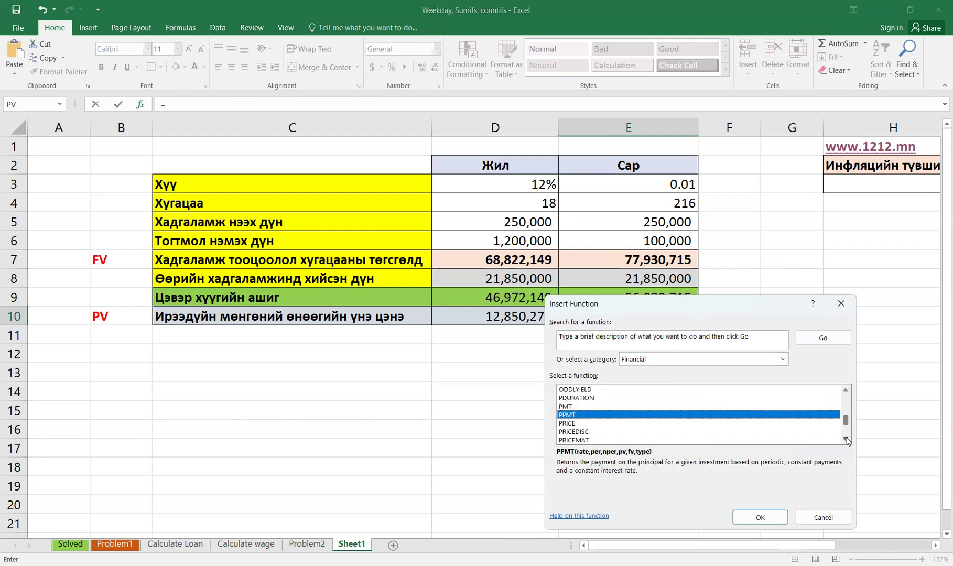
pyautogui.click(846, 439)
pyautogui.click(587, 441)
pyautogui.click(760, 518)
# Set the PV function's Rate argument to the average inflation rate in cell R3.
pyautogui.hscroll(6, 829, 234)
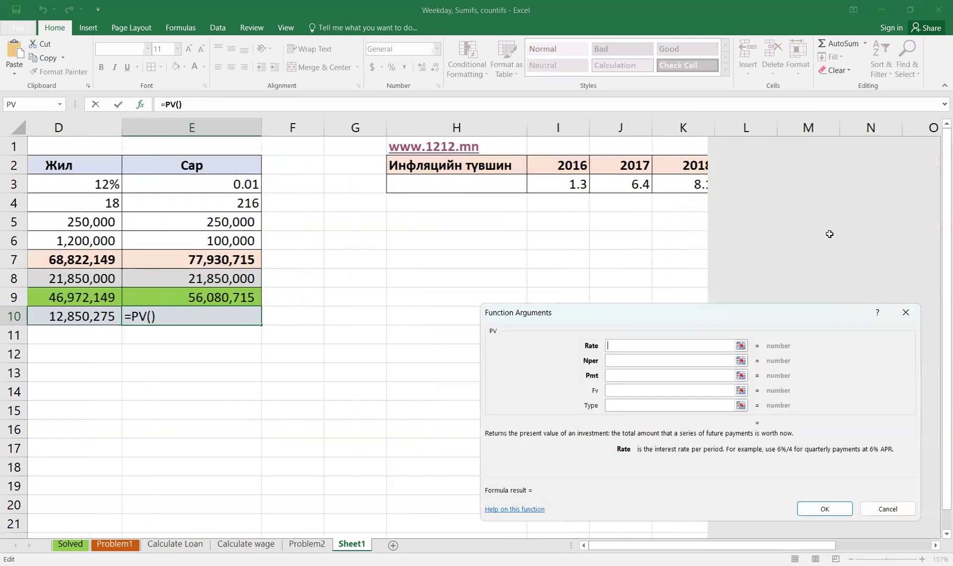
pyautogui.click(398, 192)
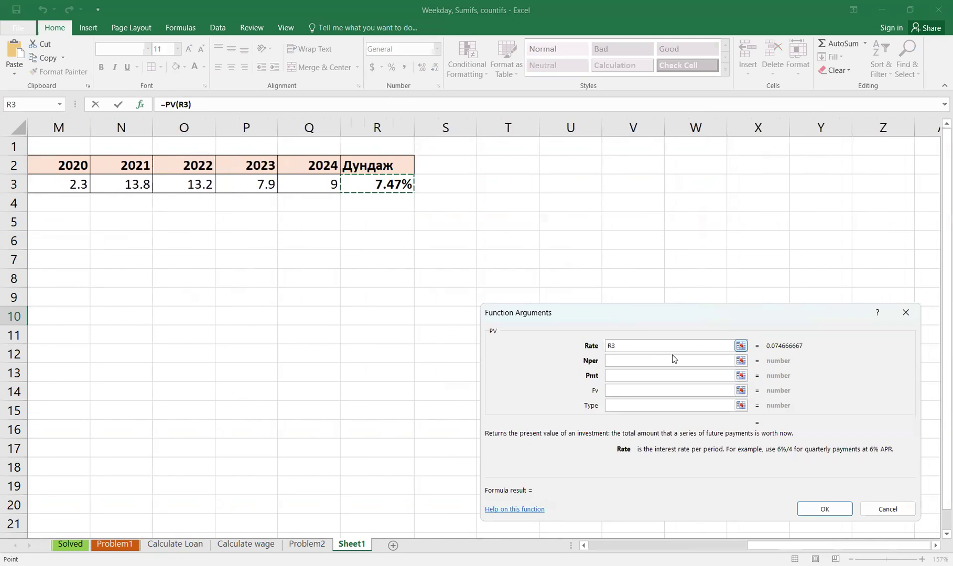
pyautogui.hscroll(-6, 341, 192)
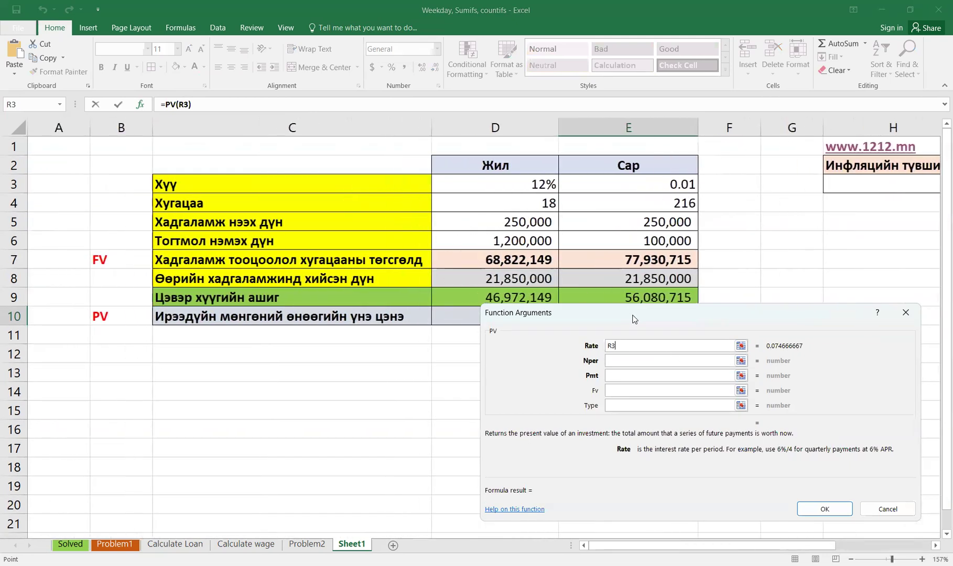
# Set Nper to D4 and Fv to E9, leave Pmt empty, and confirm the PV formula in E10.
pyautogui.click(608, 358)
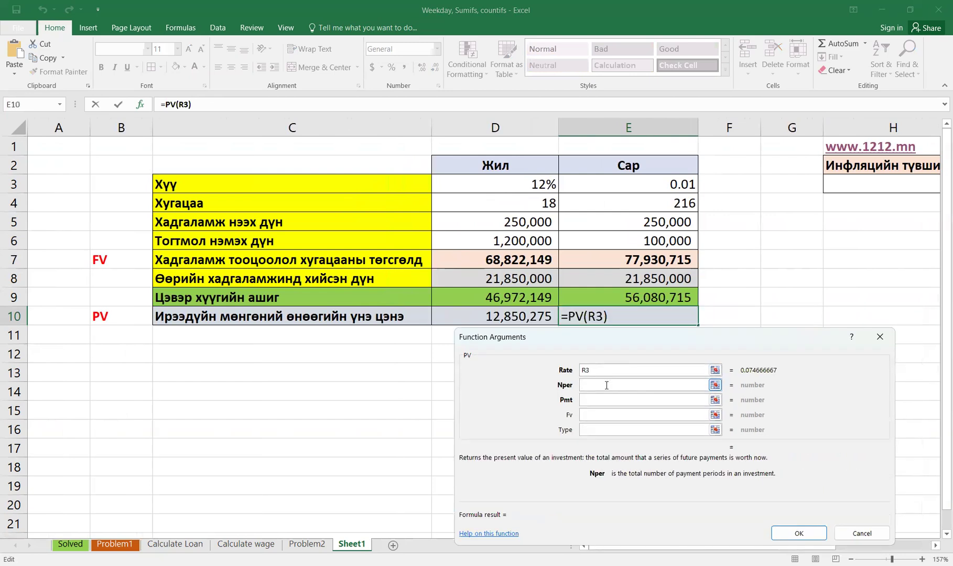
pyautogui.click(533, 209)
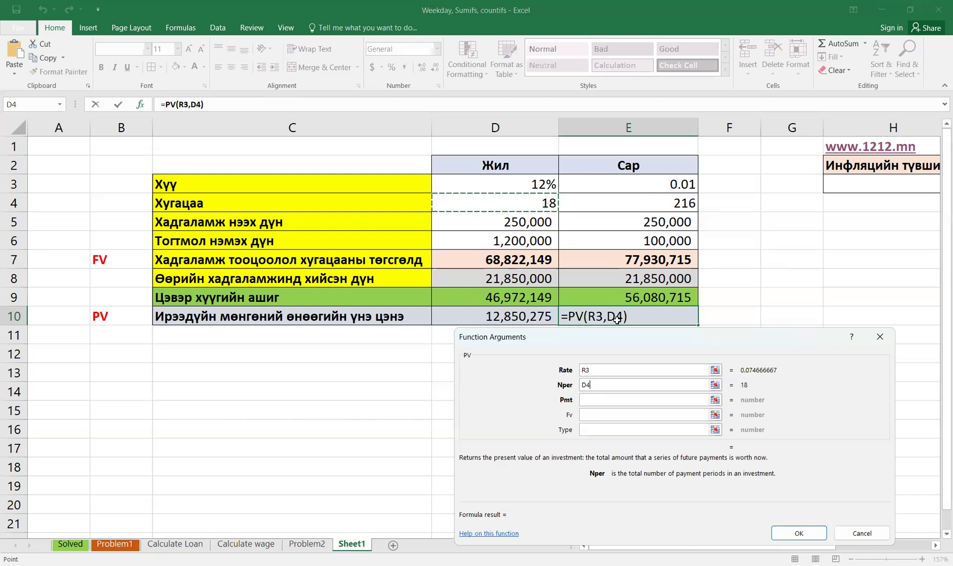
pyautogui.click(602, 400)
pyautogui.click(602, 415)
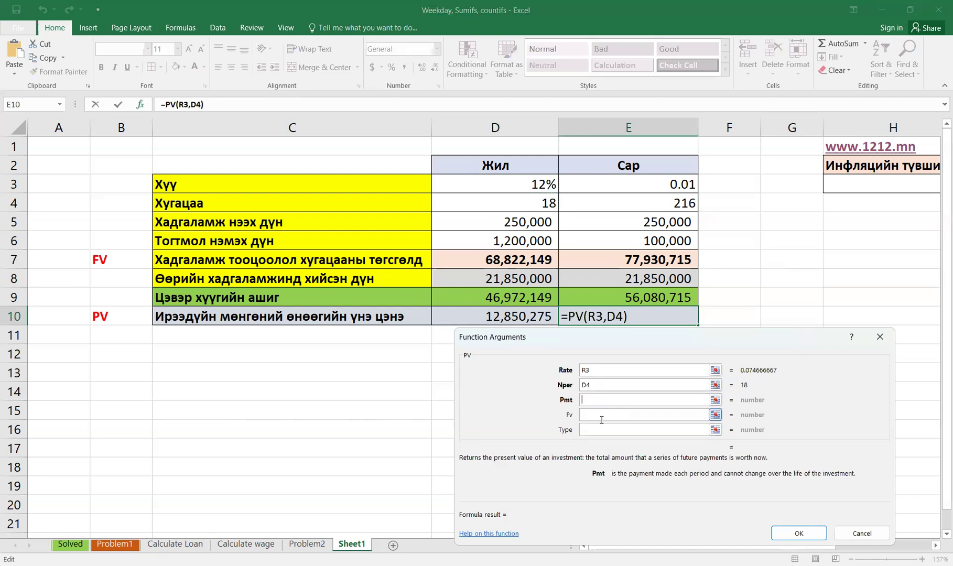
pyautogui.click(648, 294)
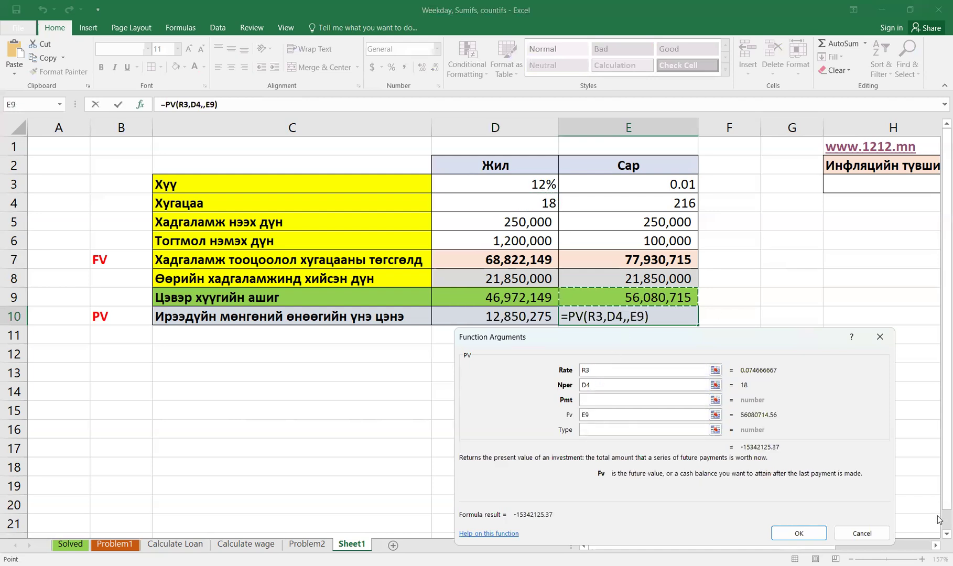
pyautogui.click(799, 533)
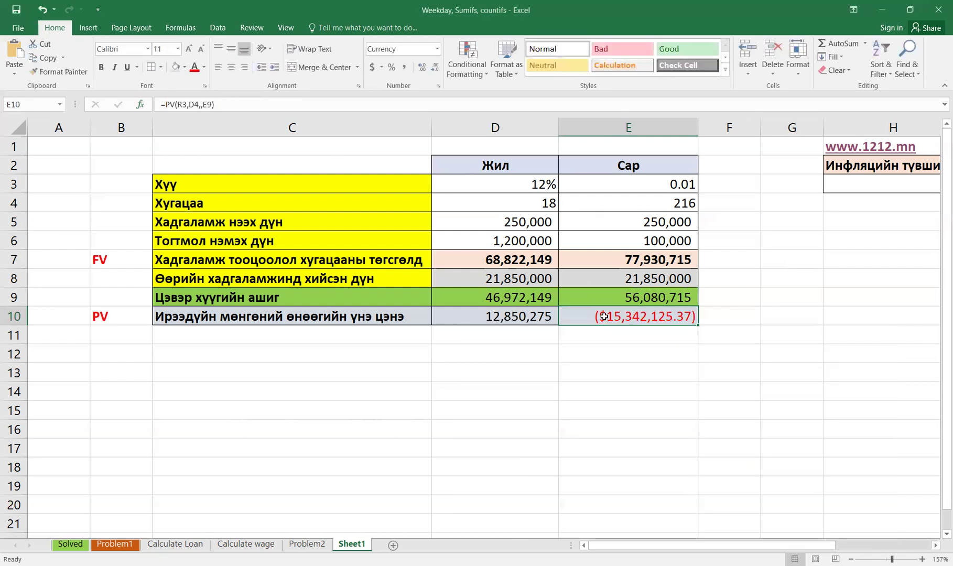
# Put a minus sign before PV in cell E10 so the formula reads =-PV(R3,D4,,E9).
pyautogui.doubleClick(604, 316)
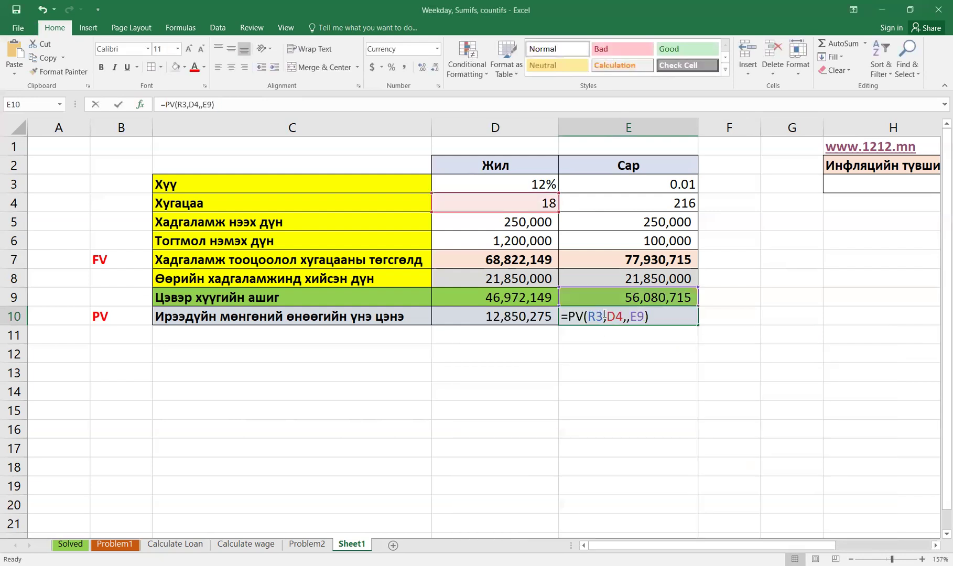
pyautogui.click(571, 317)
pyautogui.write('-')
pyautogui.press('Return')
# Format cell E10 with the Accounting number format and set its currency symbol to None.
pyautogui.click(613, 318)
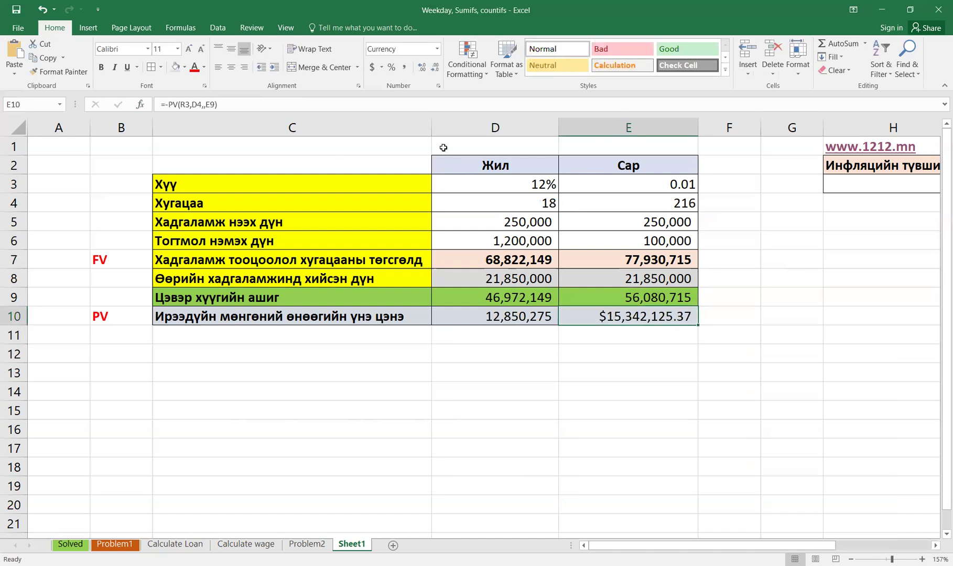
pyautogui.click(409, 154)
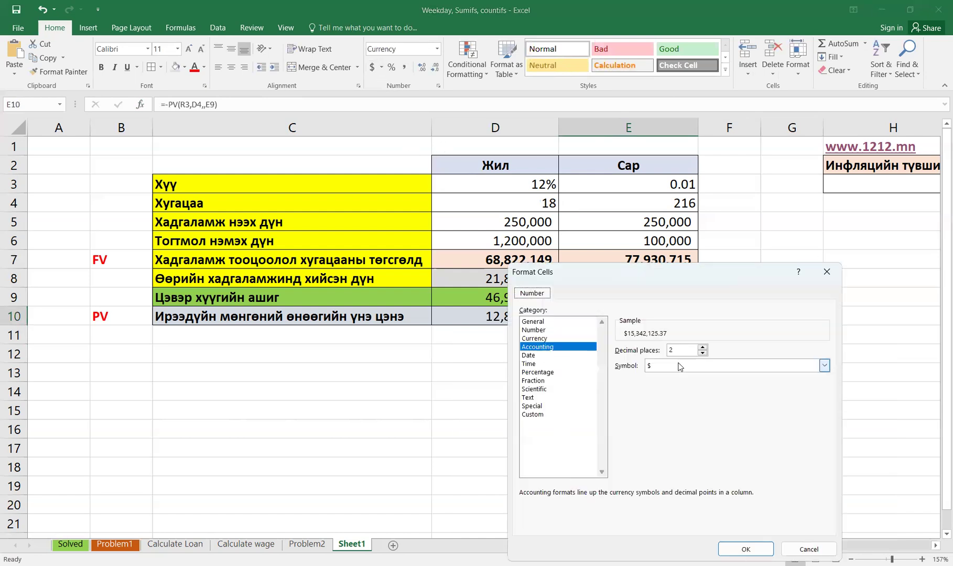
pyautogui.click(679, 367)
pyautogui.click(677, 386)
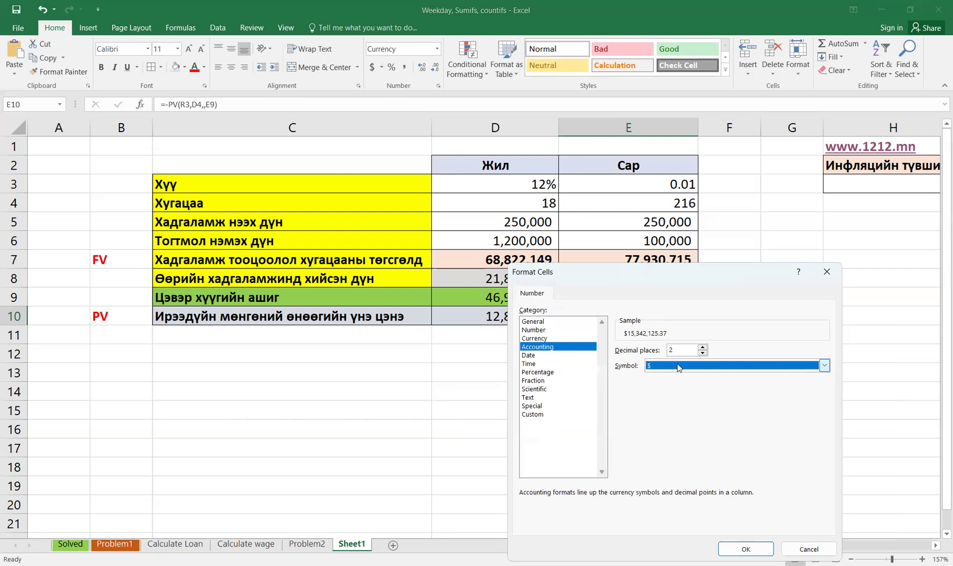
pyautogui.click(677, 367)
pyautogui.click(676, 377)
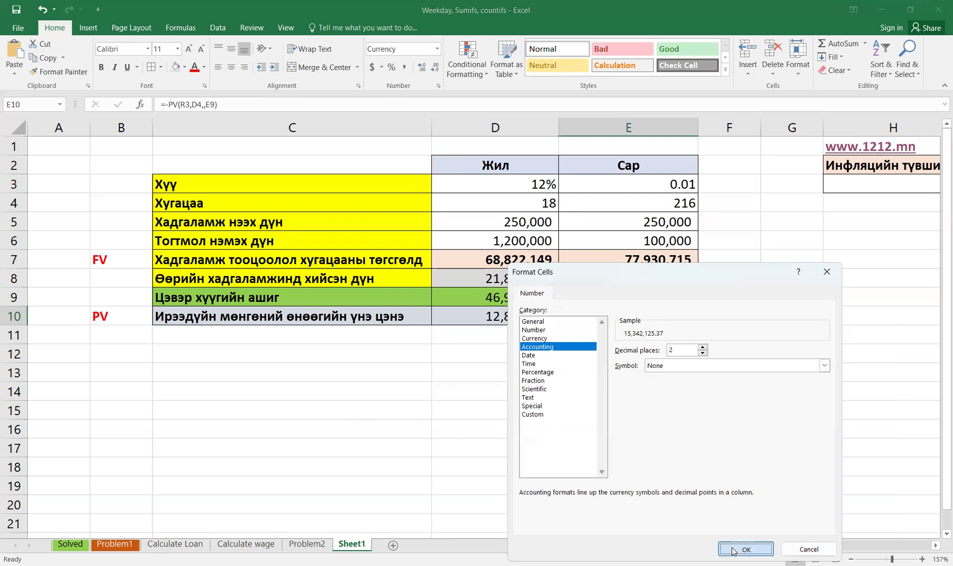
pyautogui.click(746, 549)
pyautogui.click(483, 429)
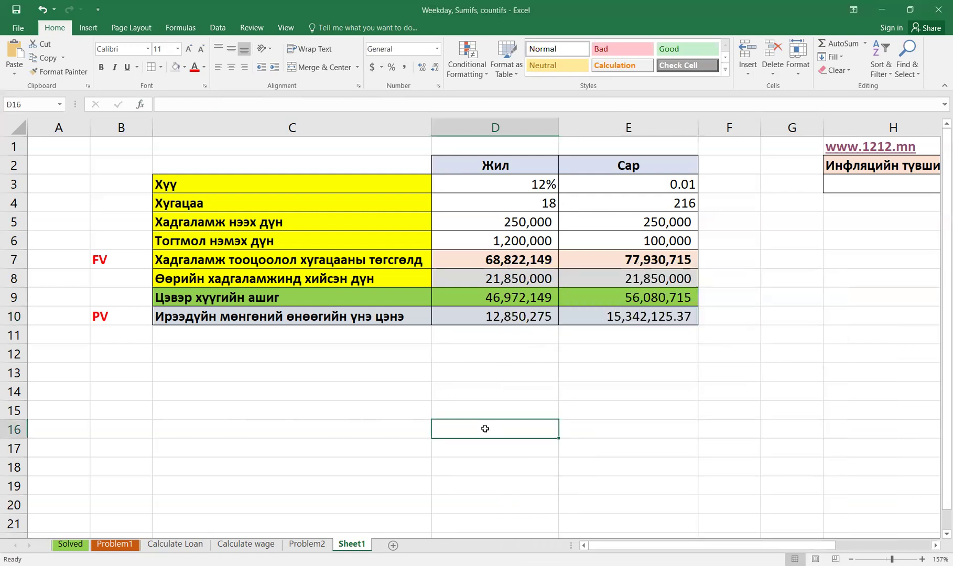
pyautogui.click(719, 262)
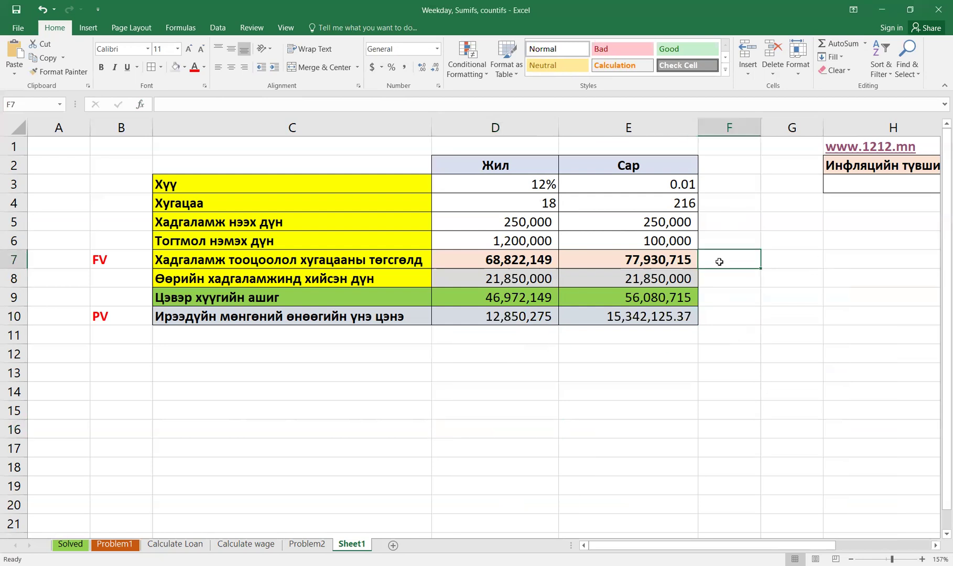
pyautogui.click(723, 318)
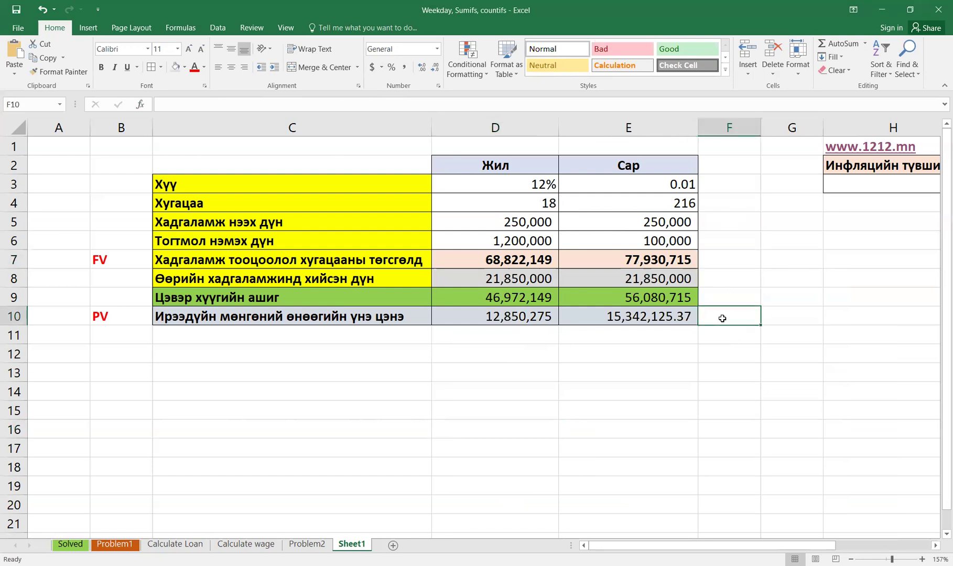
pyautogui.click(122, 261)
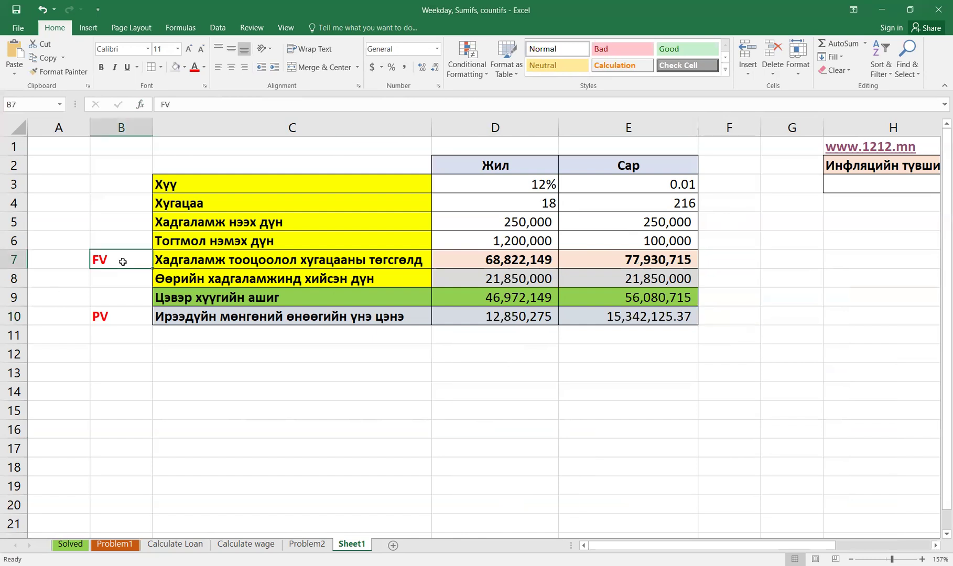
pyautogui.click(127, 318)
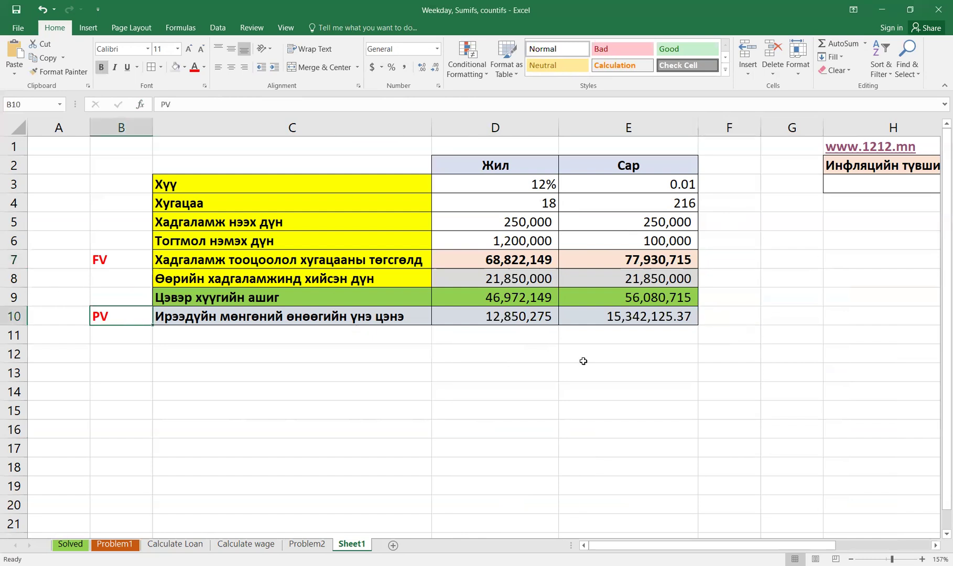